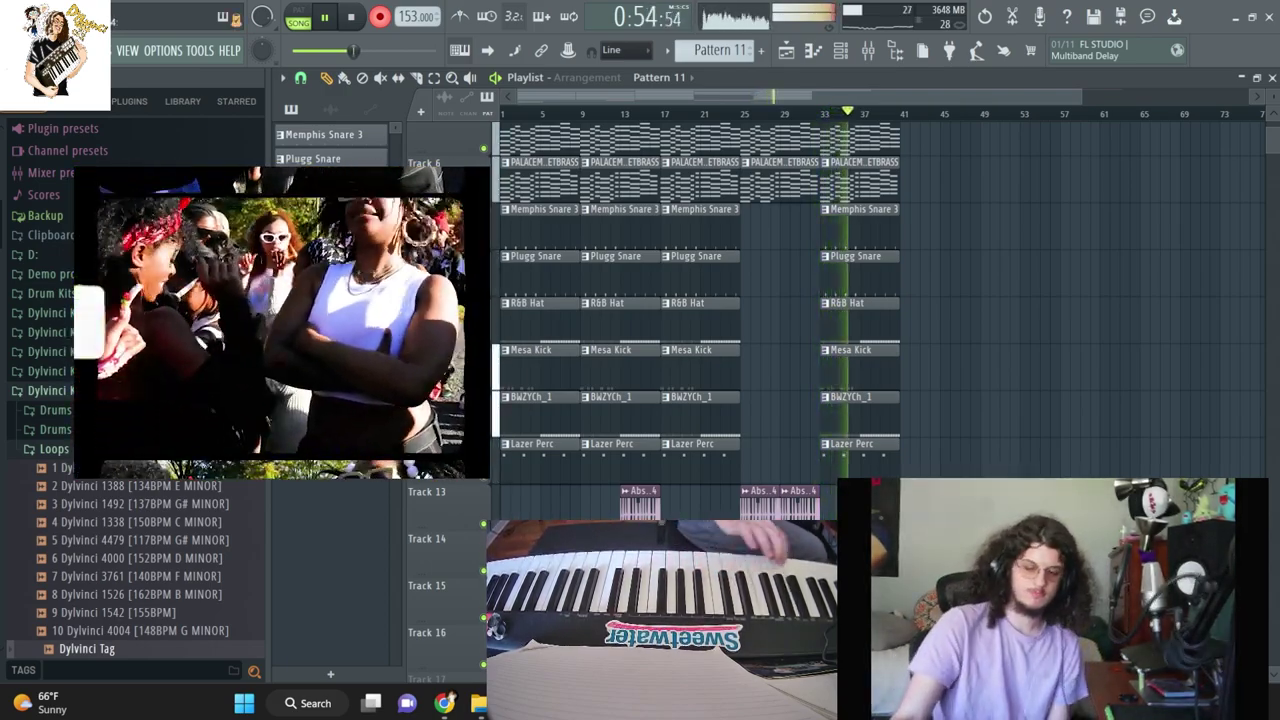
# Step: Play back the recorded Prophet brass chords, check them in the piano roll, and undo the take
pyautogui.press('space')
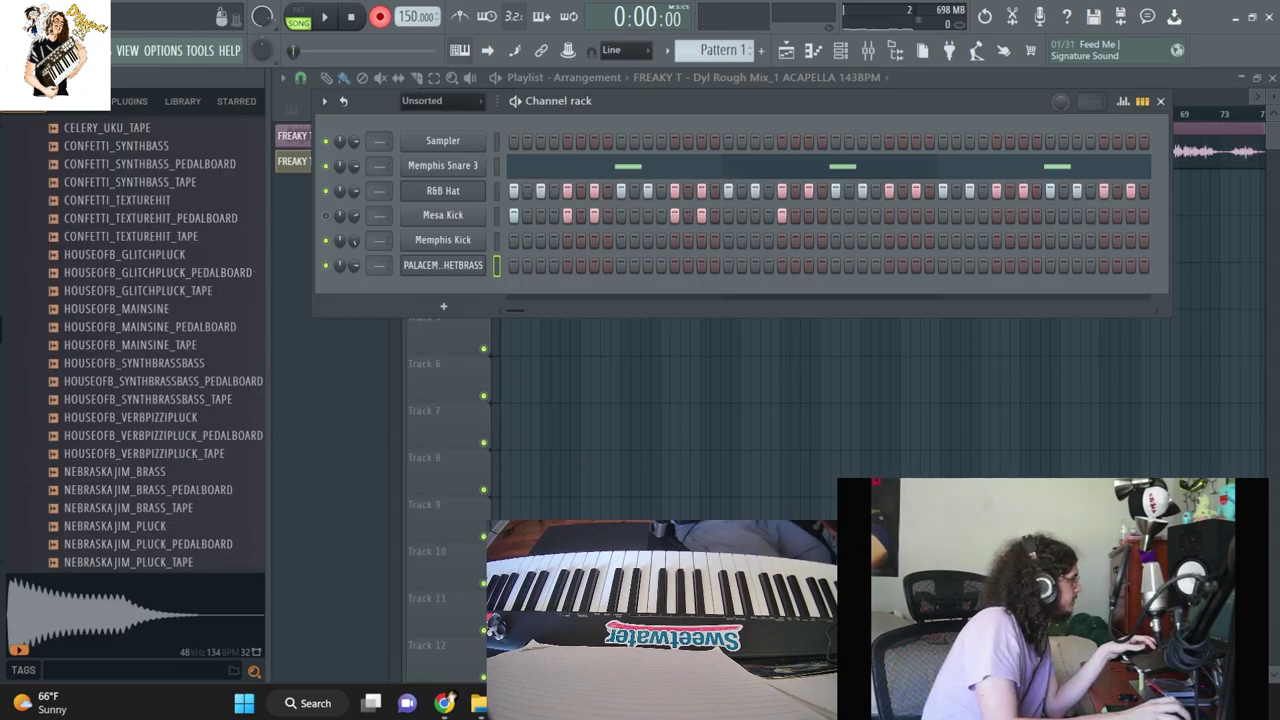
pyautogui.press('space')
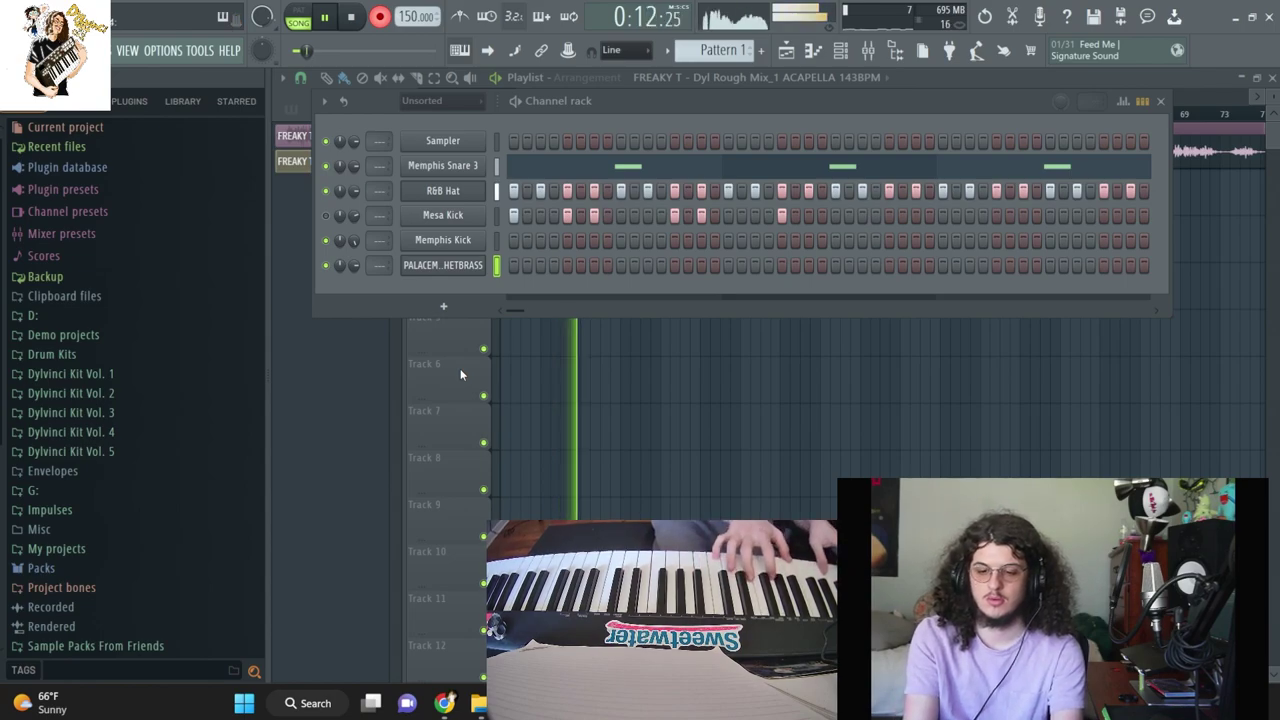
pyautogui.press('F7')
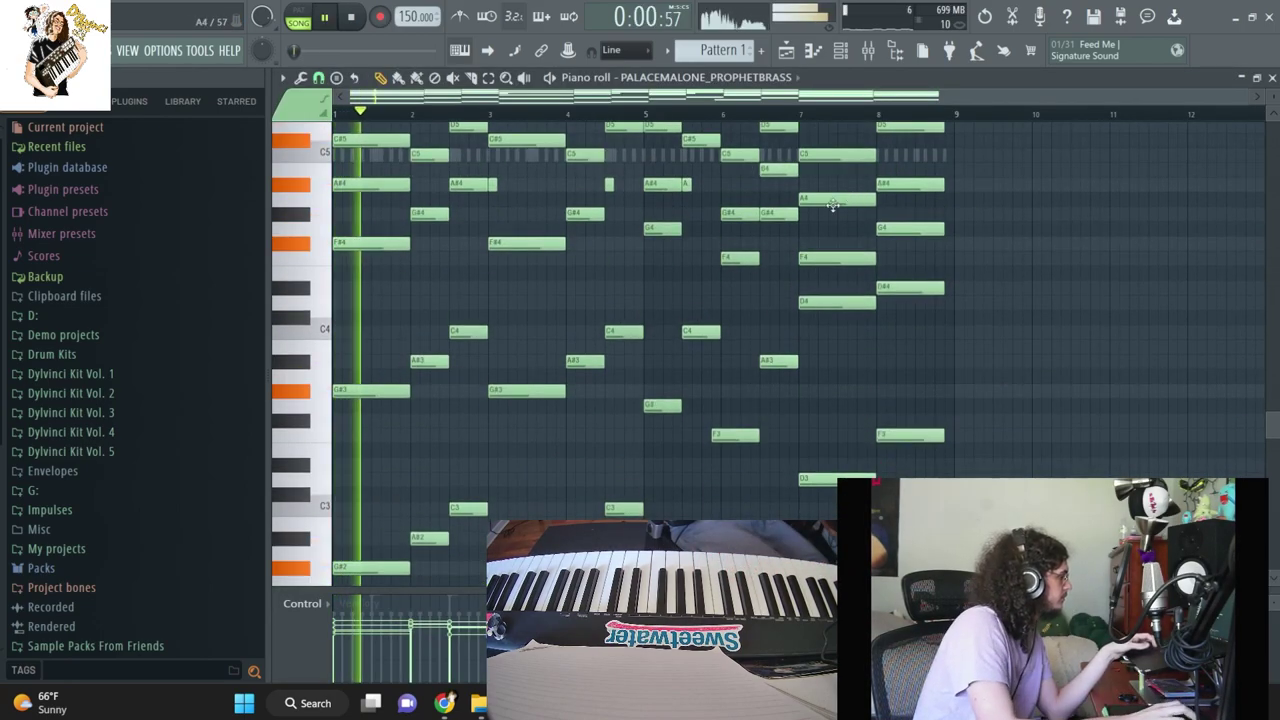
pyautogui.scroll(4, 876, 393)
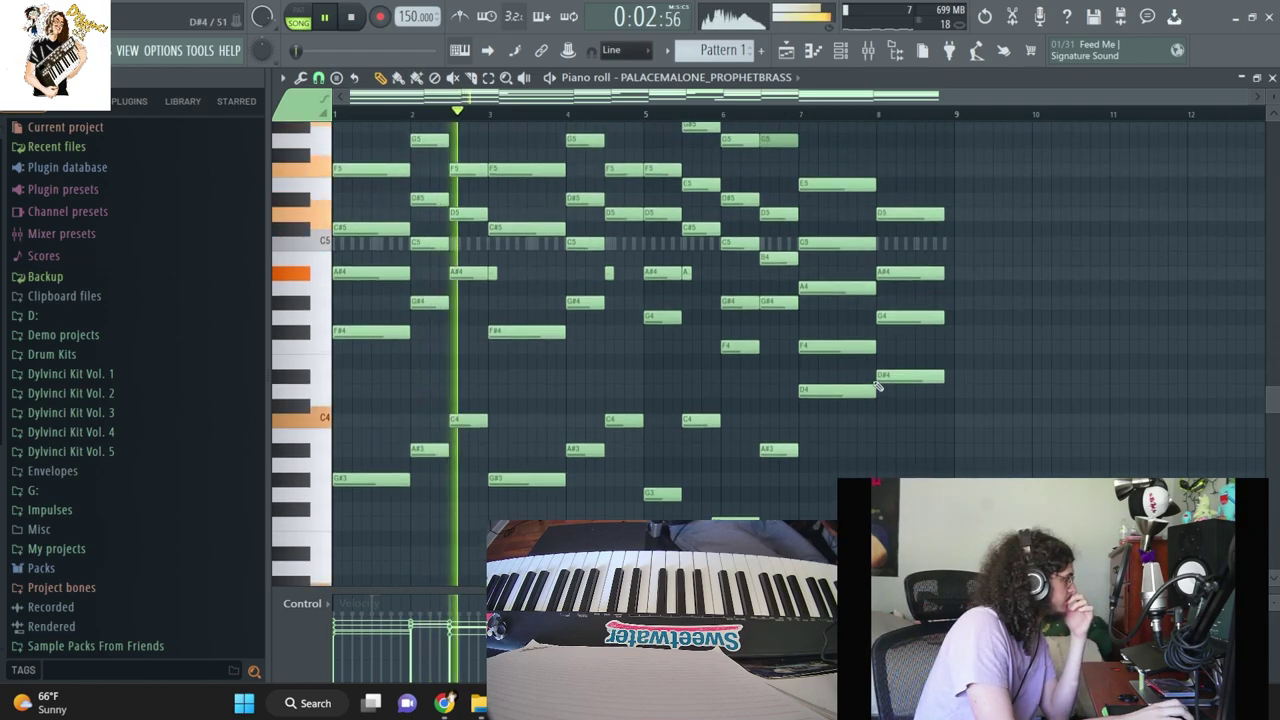
pyautogui.press('F6')
pyautogui.hotkey('ctrl', 'z')
pyautogui.press('space')
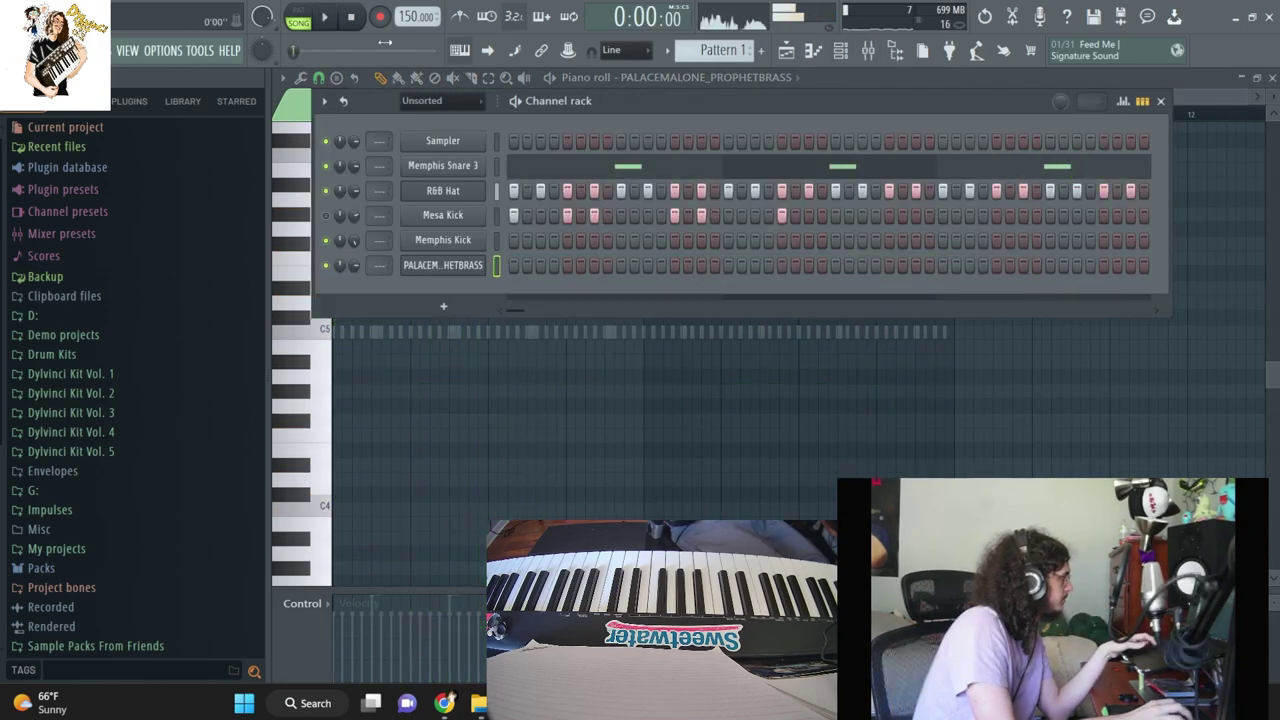
# Step: Record another chord take on the Prophet brass channel, stop playback and undo the take
pyautogui.click(380, 17)
pyautogui.click(523, 434)
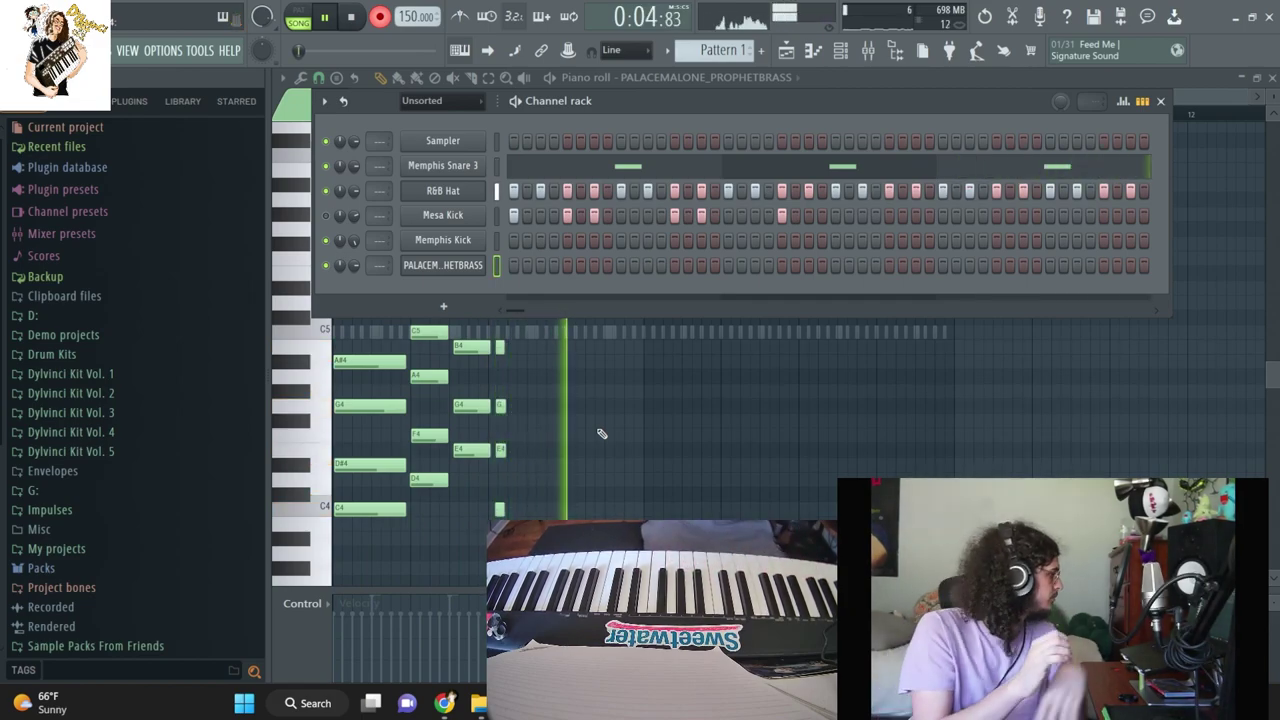
pyautogui.press('space')
pyautogui.hotkey('ctrl', 'z')
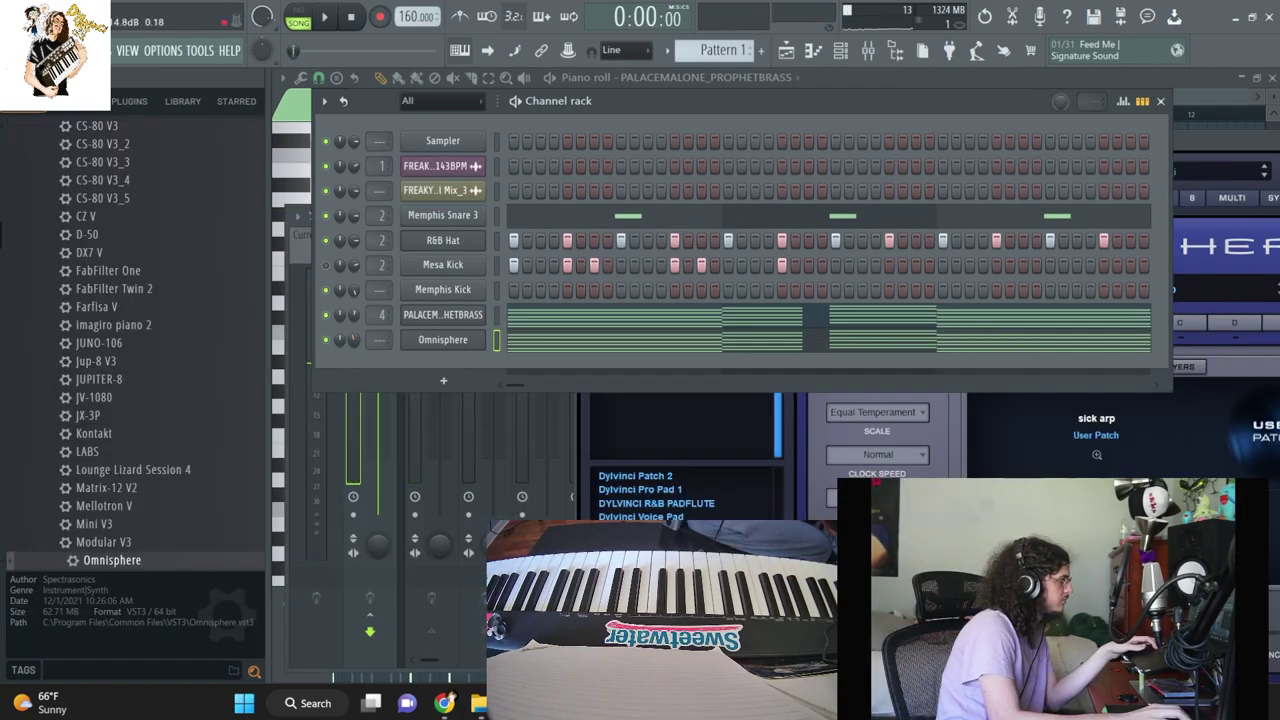
# Step: Apply the articulator to the Omnisphere chords in the piano roll to close the gaps between notes
pyautogui.press('space')
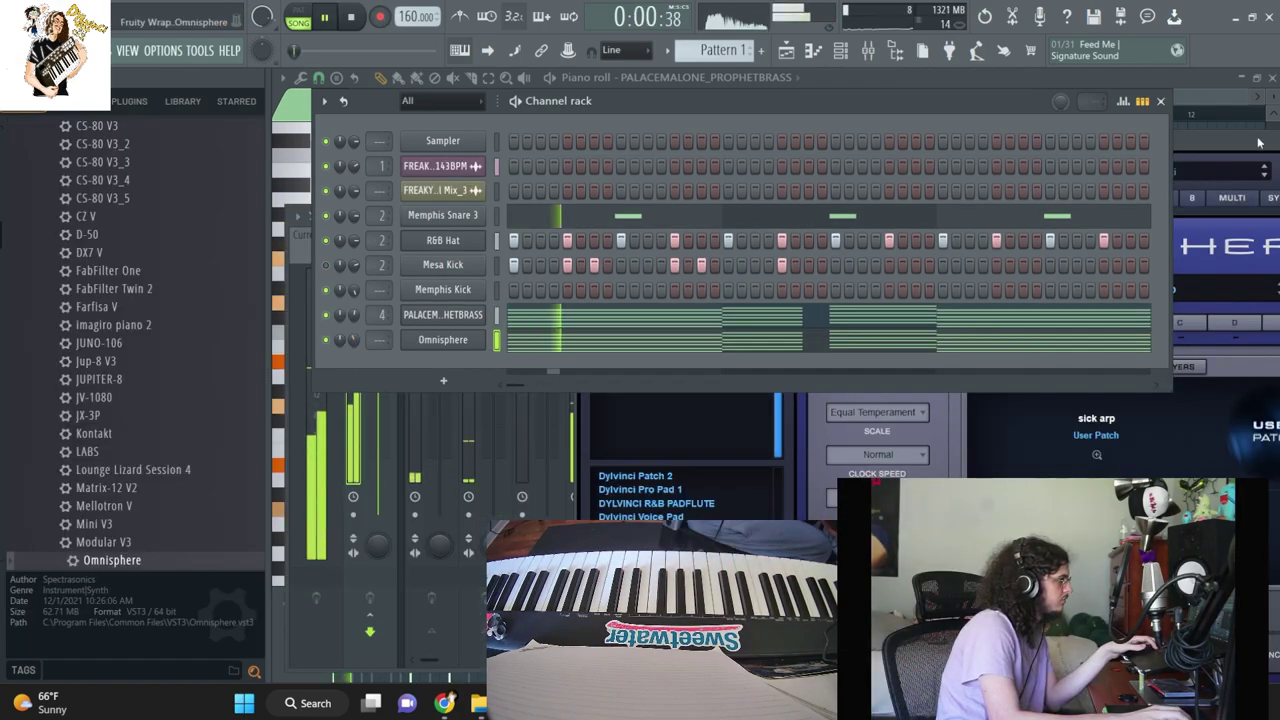
pyautogui.moveTo(1215, 141); pyautogui.dragTo(652, 347)
pyautogui.click(940, 347)
pyautogui.click(942, 348)
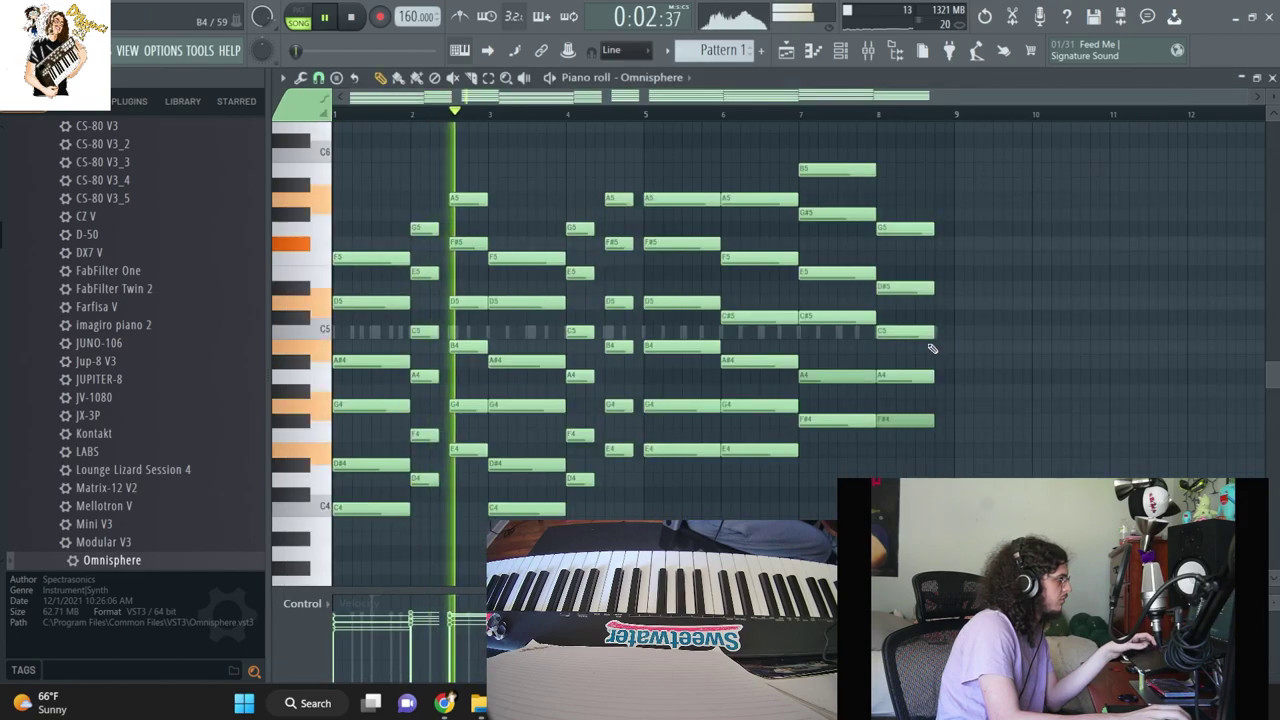
pyautogui.hotkey('alt', 'l')
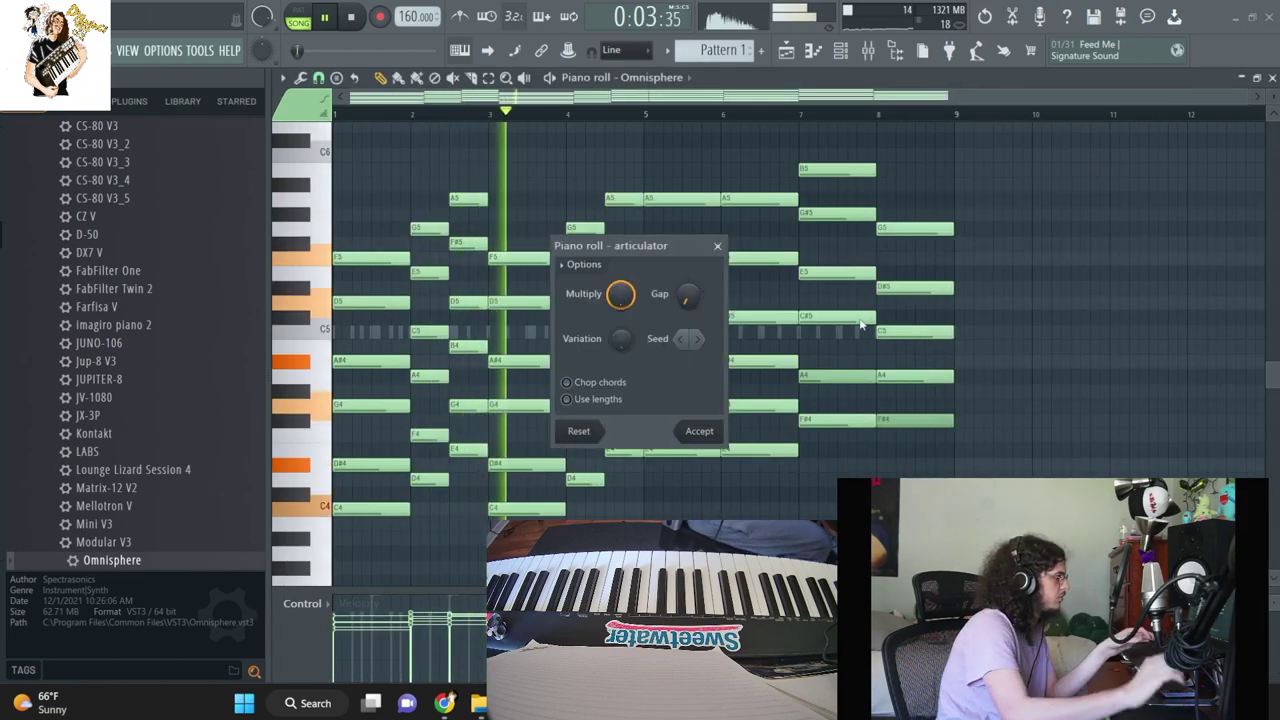
pyautogui.click(699, 431)
# Step: Fill every second step on the R&B Hat channel
pyautogui.press('F6')
pyautogui.rightClick(478, 236)
pyautogui.click(690, 293)
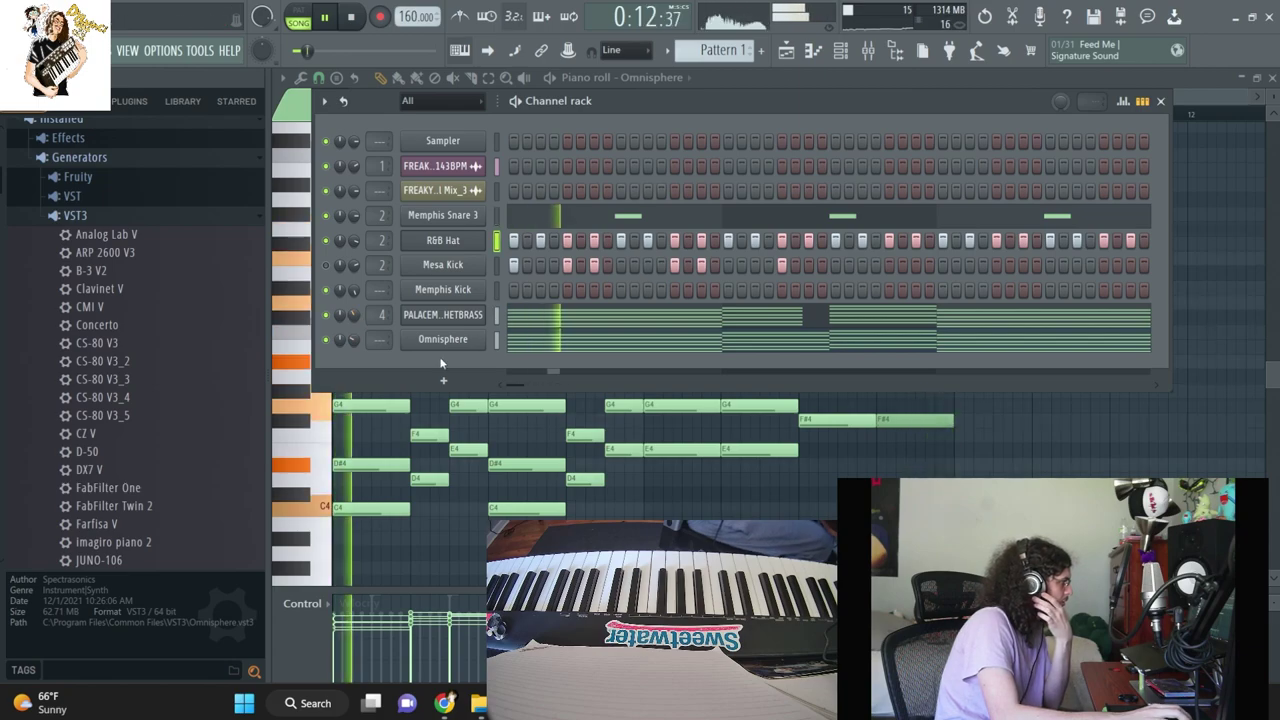
# Step: Load Kontakt from the recent files as a new channel and browse its instrument library
pyautogui.scroll(2, 137, 183)
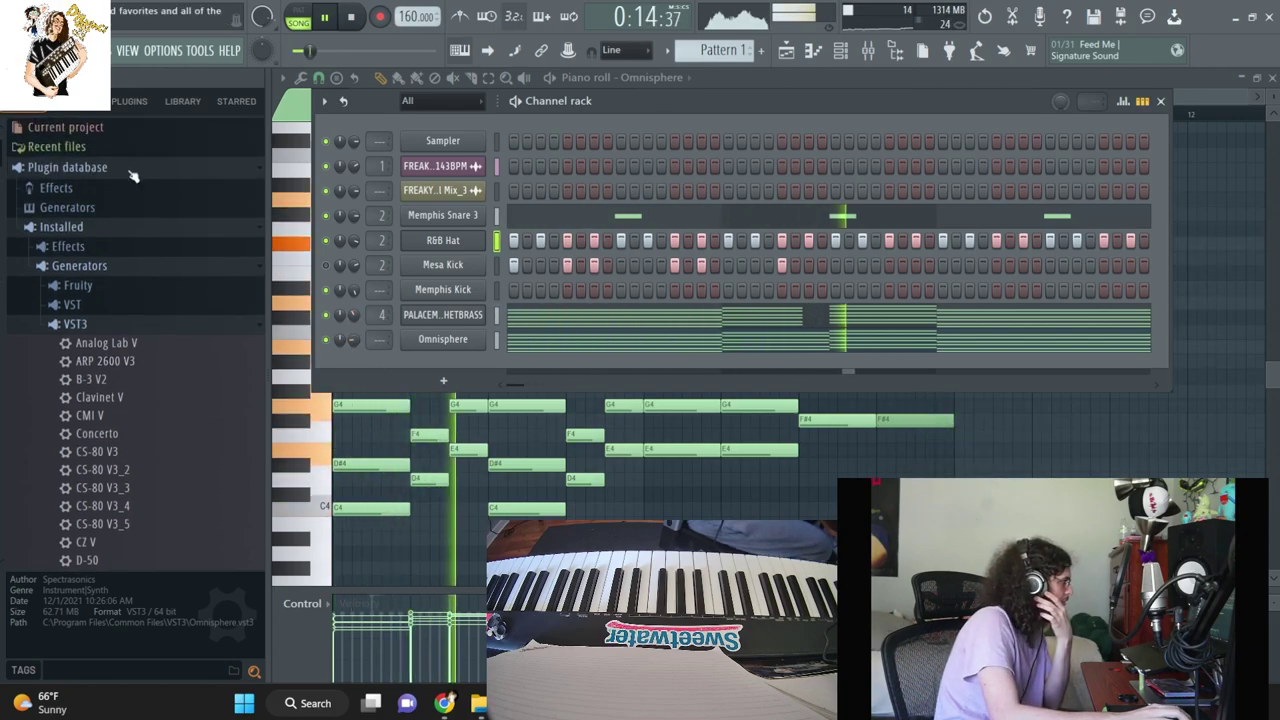
pyautogui.click(112, 147)
pyautogui.click(74, 509)
pyautogui.click(82, 493)
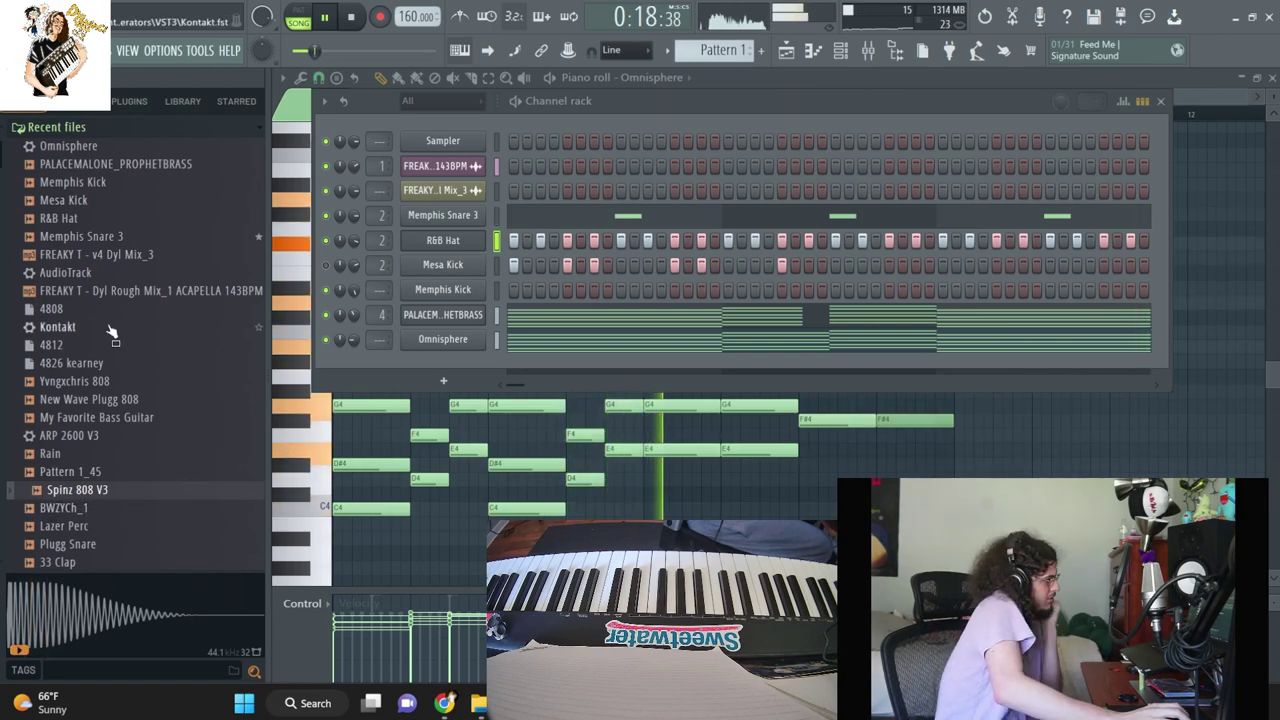
pyautogui.moveTo(86, 335); pyautogui.dragTo(423, 360)
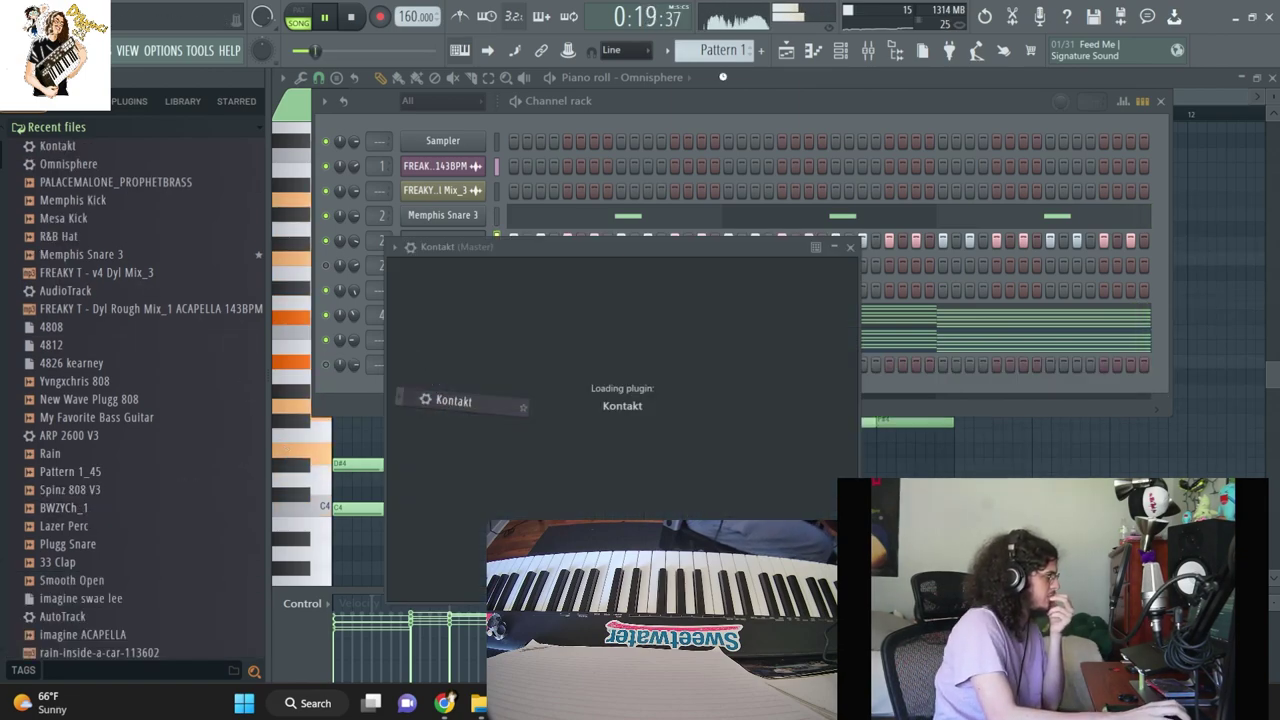
pyautogui.scroll(-15, 505, 510)
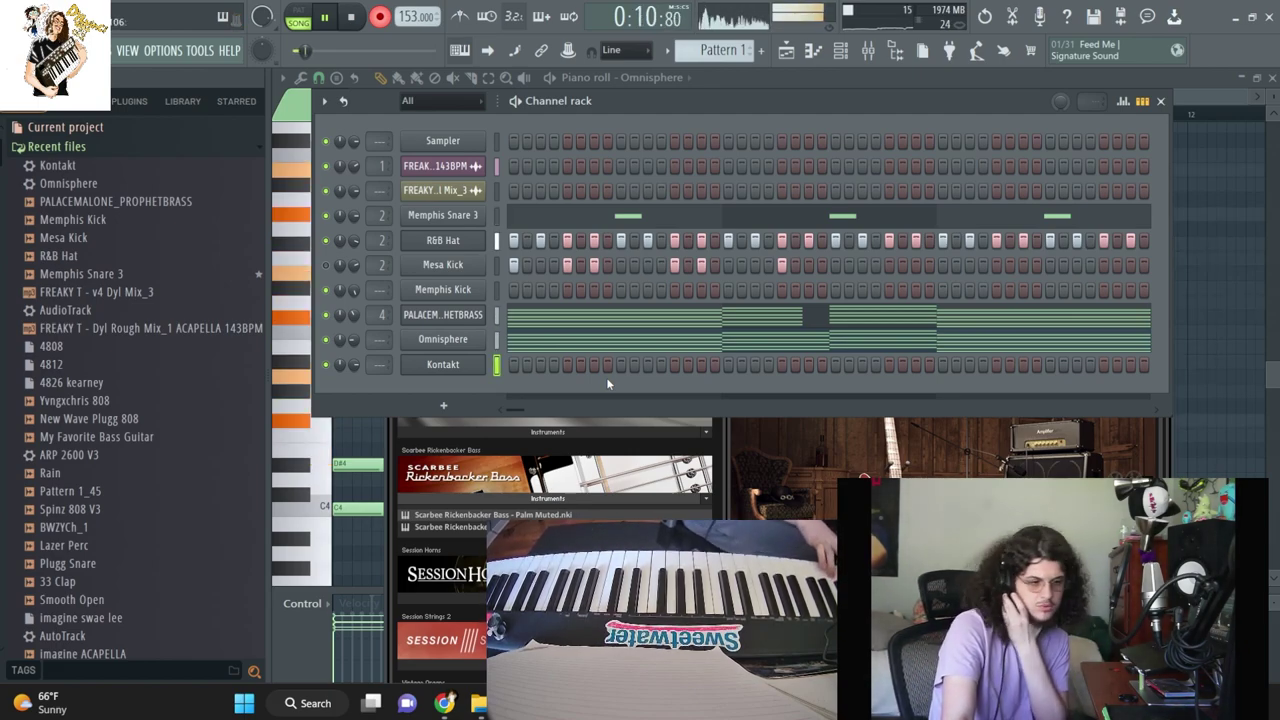
# Step: Apply the articulator to the Kontakt notes in the piano roll so they run up to each other
pyautogui.press('F7')
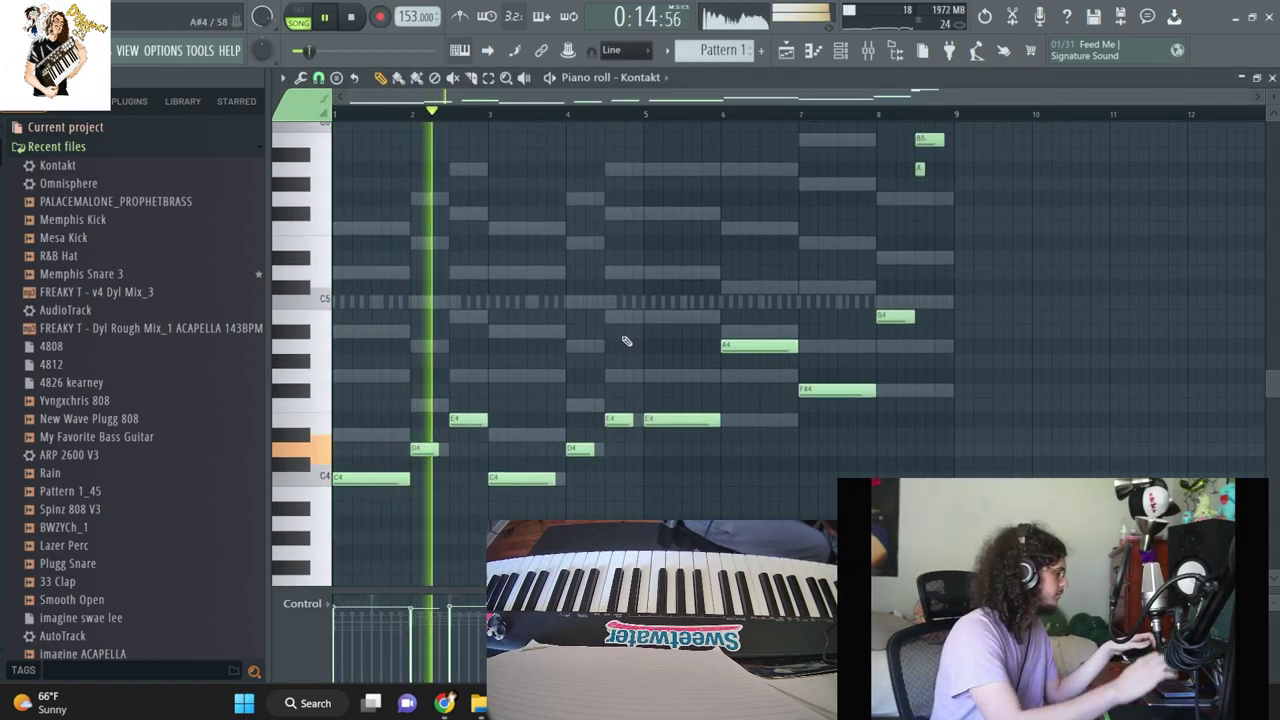
pyautogui.hotkey('alt', 'r')
pyautogui.click(700, 430)
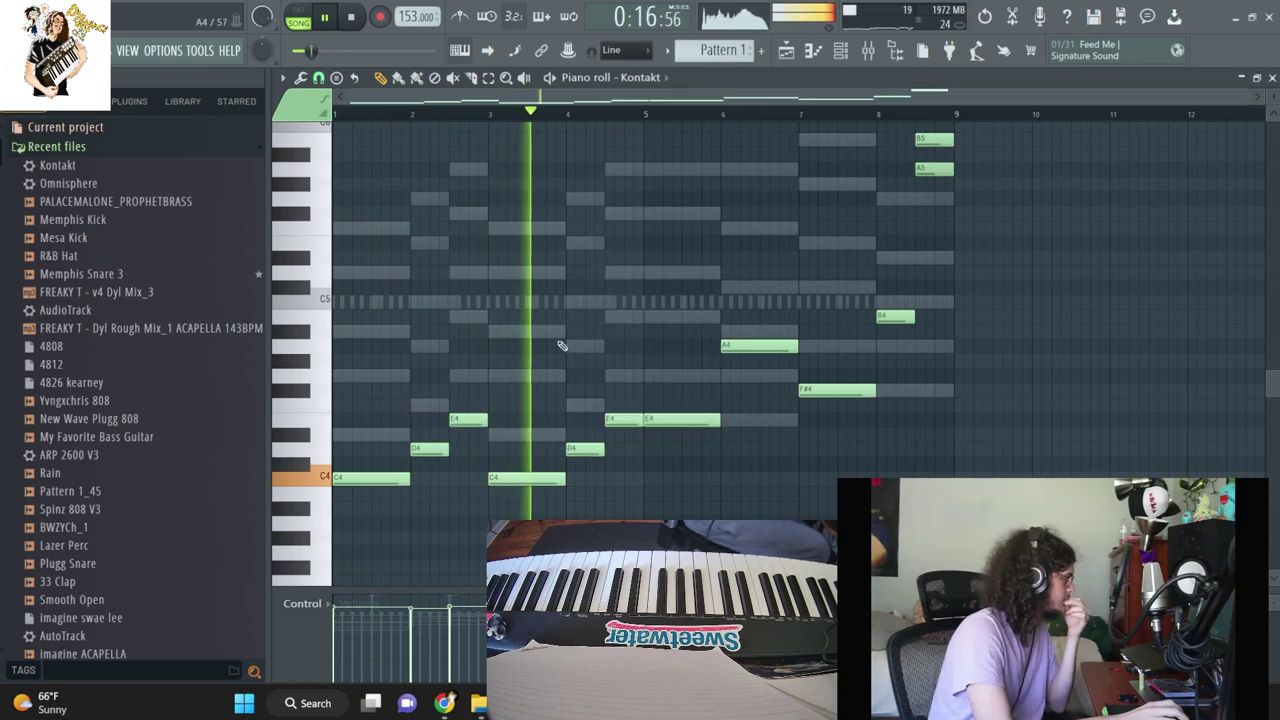
# Step: Shorten the A4 note in bar 6 to half a bar and add short E4 and F4 notes leading into bar 7
pyautogui.moveTo(793, 347); pyautogui.dragTo(757, 363)
pyautogui.click(770, 416)
pyautogui.moveTo(770, 415)
pyautogui.mouseDown()
pyautogui.moveTo(751, 417)
pyautogui.moveTo(778, 419)
pyautogui.mouseUp()
pyautogui.click(779, 406)
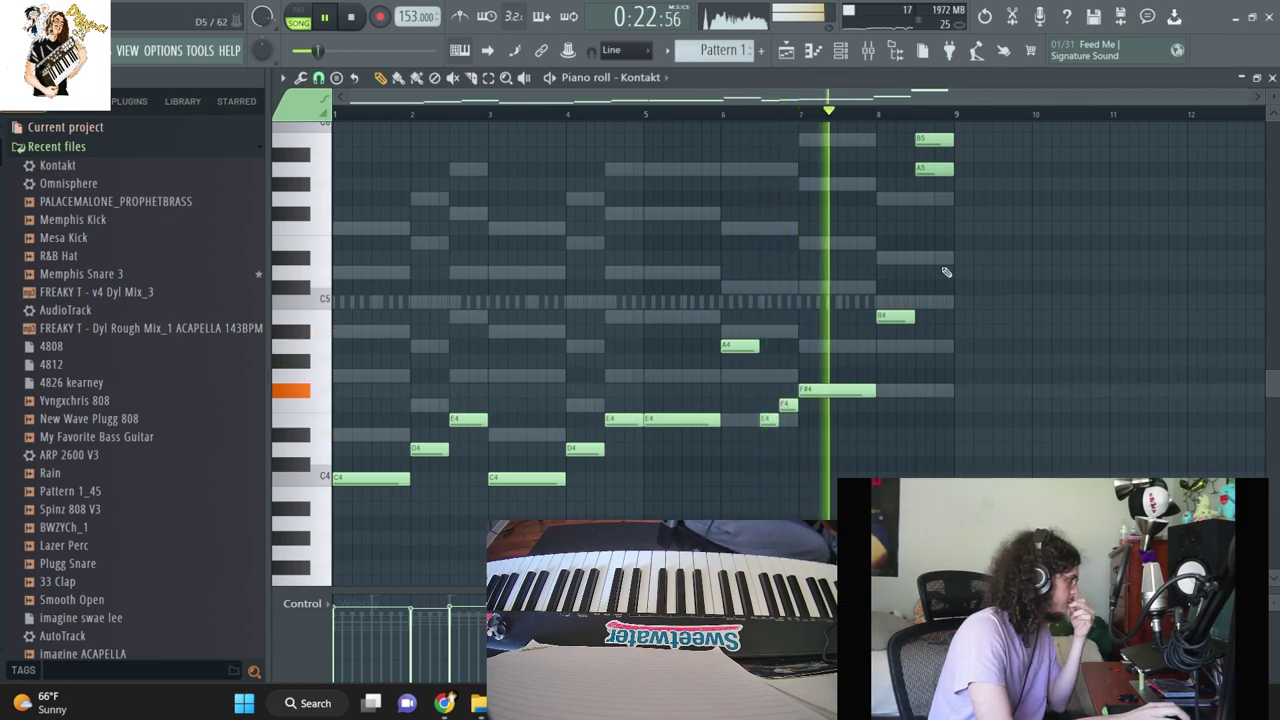
# Step: Delete the A5 note at the end of bar 8 and transpose the B5 note down an octave to B4
pyautogui.rightClick(930, 170)
pyautogui.moveTo(960, 142); pyautogui.dragTo(931, 103)
pyautogui.hotkey('ctrl', 'Down')
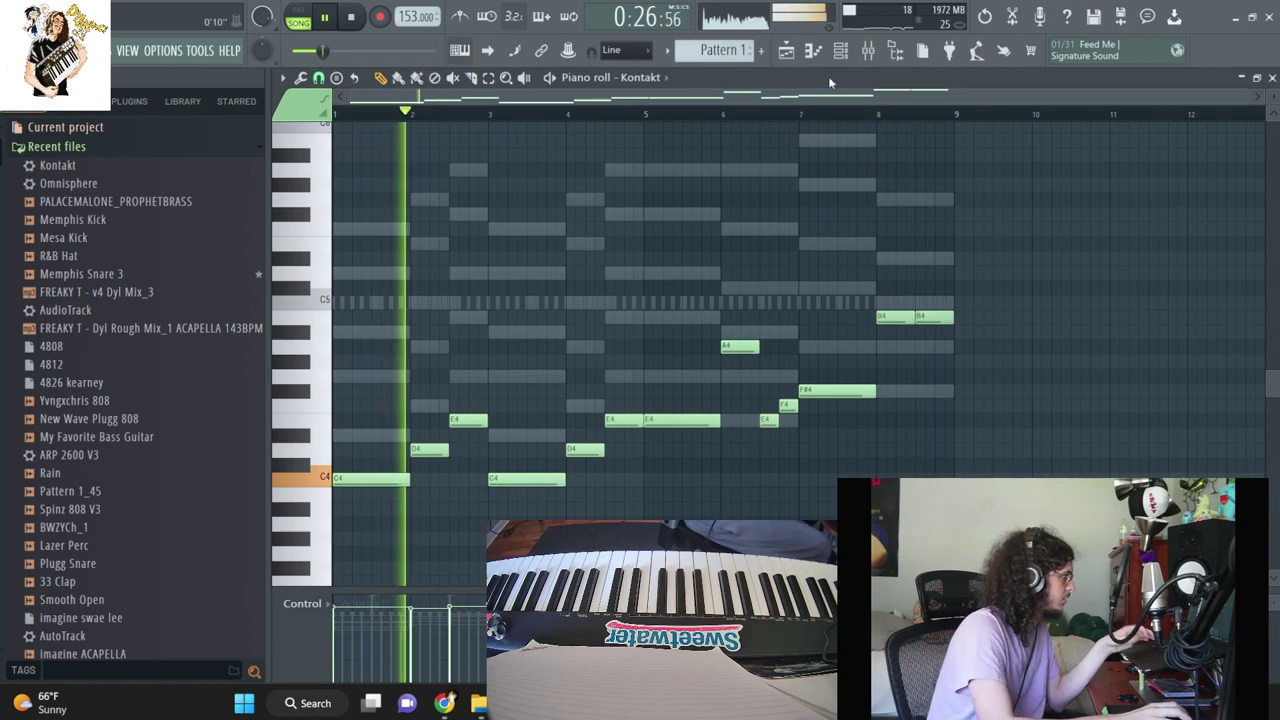
# Step: Transpose all Kontakt notes from bar 5 onward down one octave
pyautogui.press('F6')
pyautogui.press('F6')
pyautogui.moveTo(686, 455); pyautogui.dragTo(1028, 116)
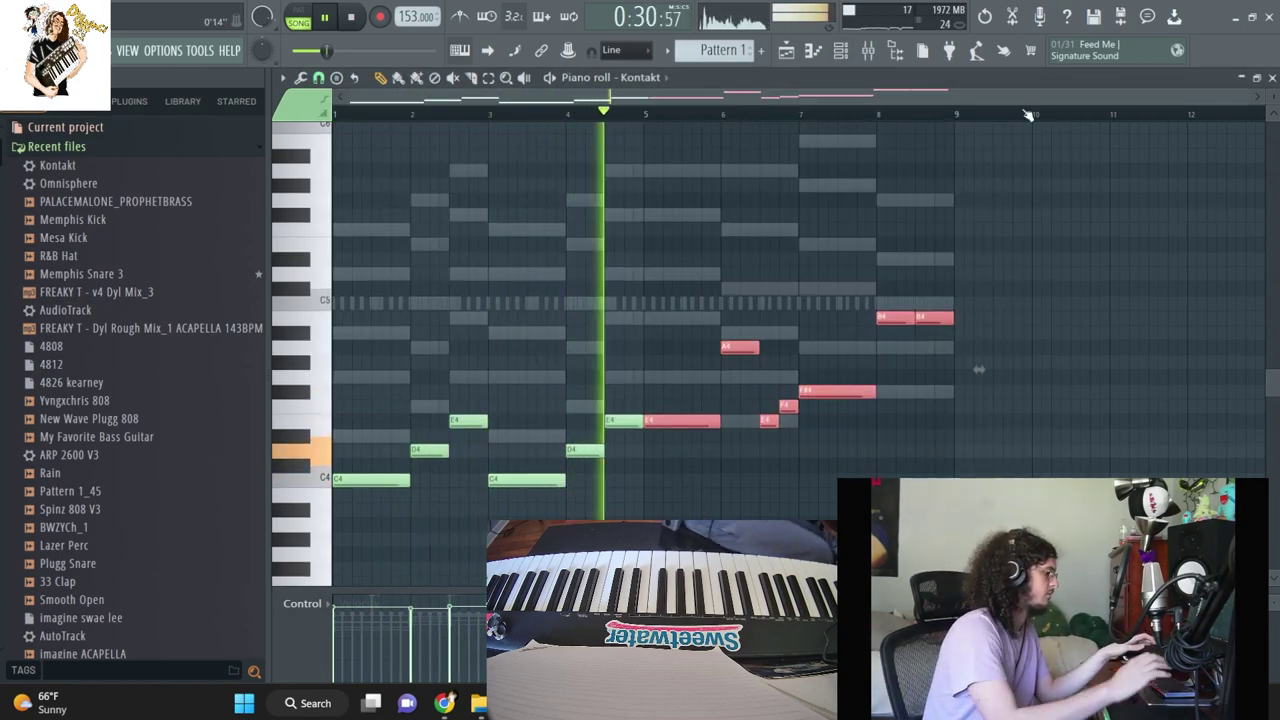
pyautogui.hotkey('ctrl', 'Down')
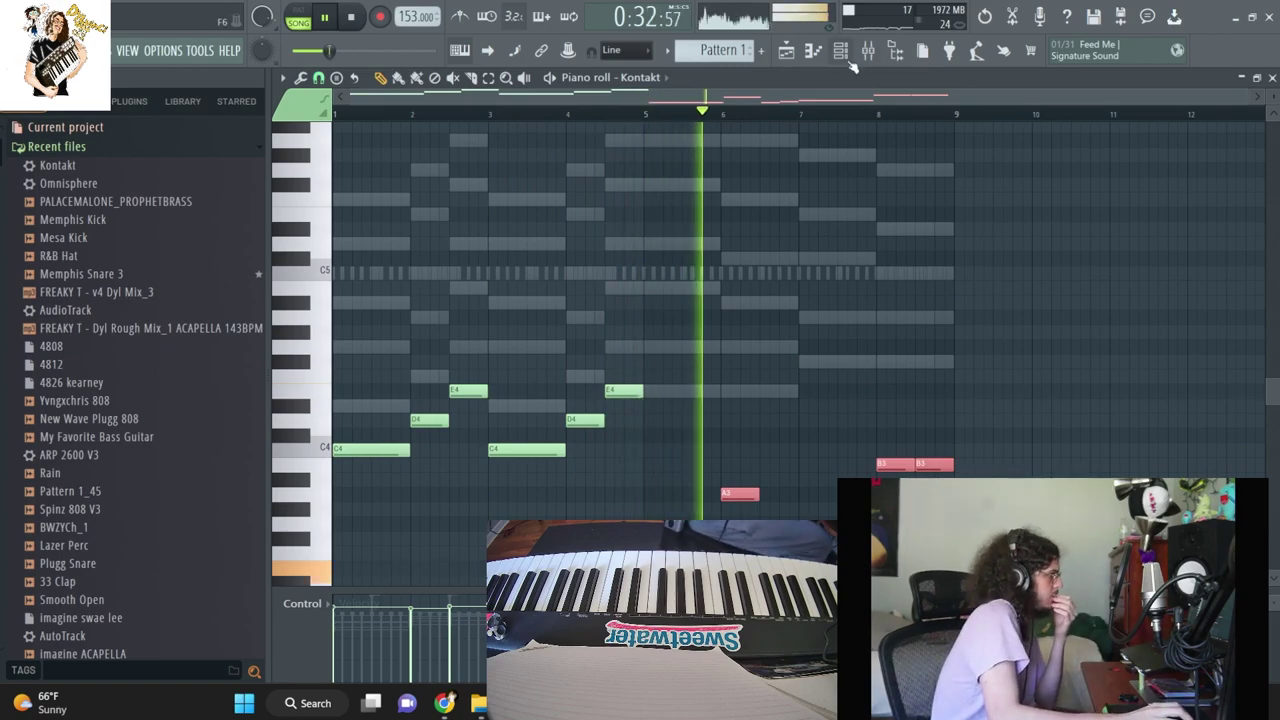
pyautogui.press('F6')
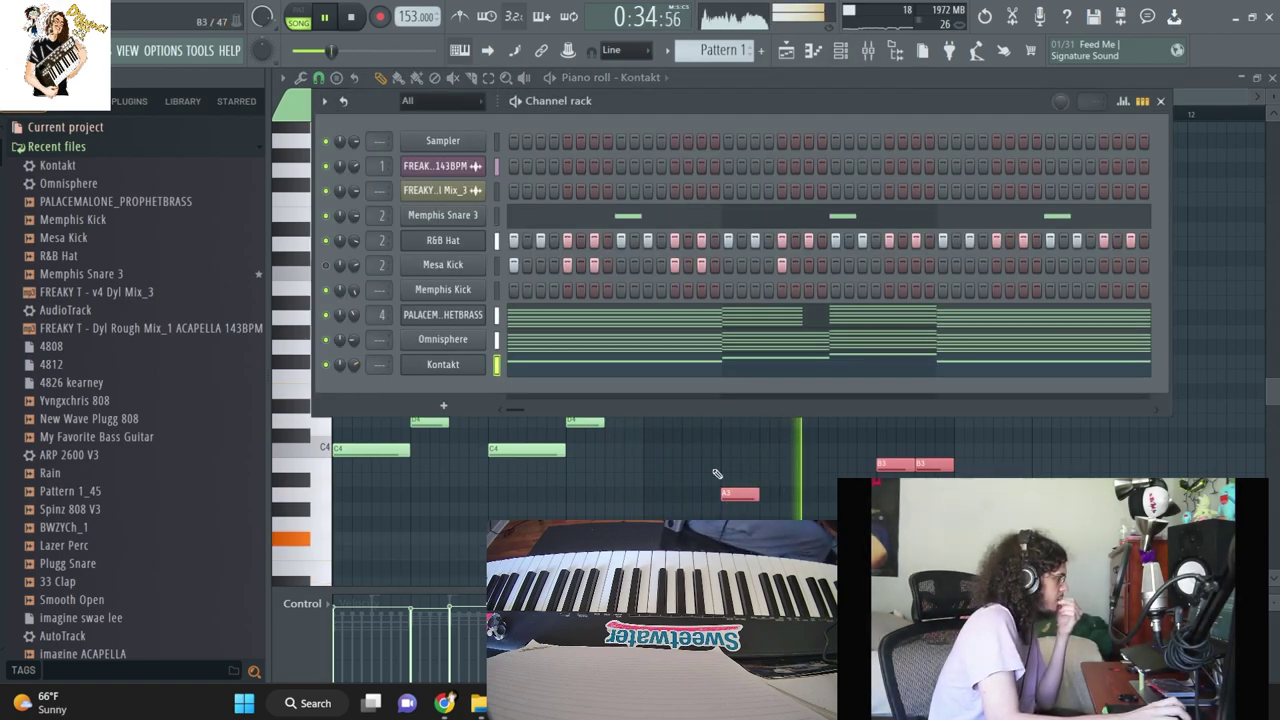
pyautogui.press('F6')
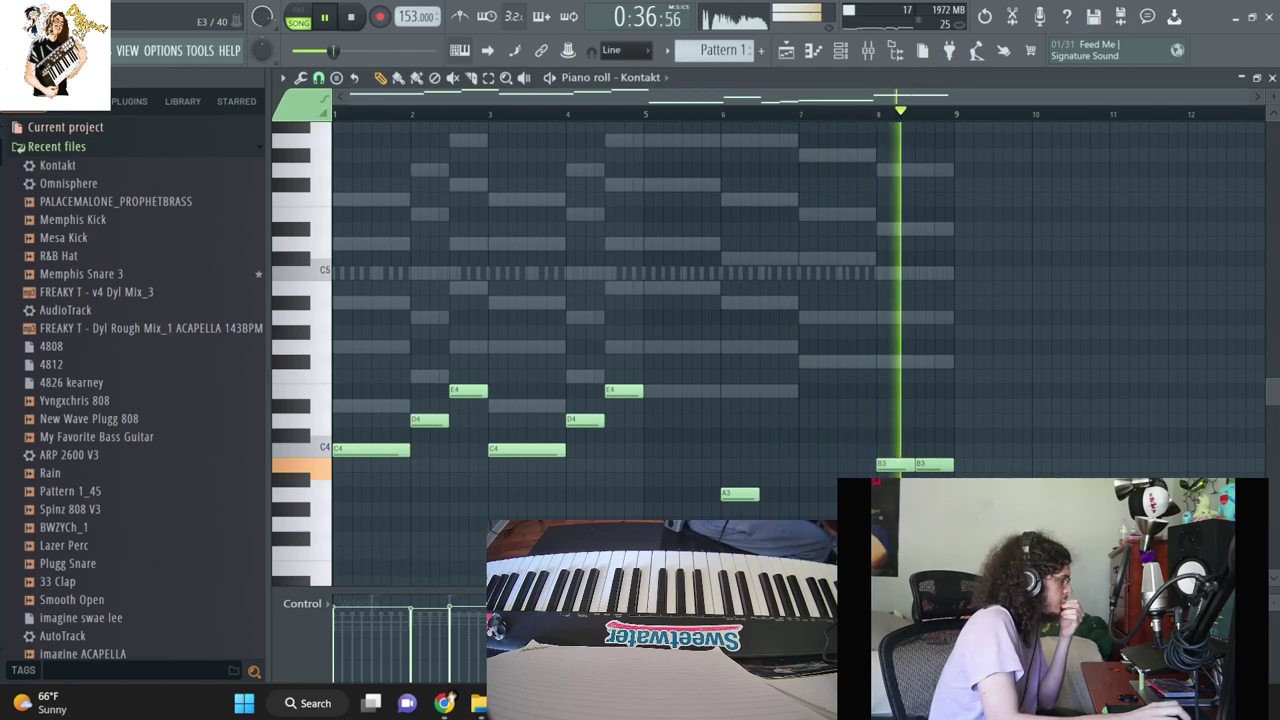
# Step: Audition the Spinz 808 V3 sample and look through the recent files
pyautogui.press('F6')
pyautogui.click(60, 509)
pyautogui.scroll(-3, 80, 495)
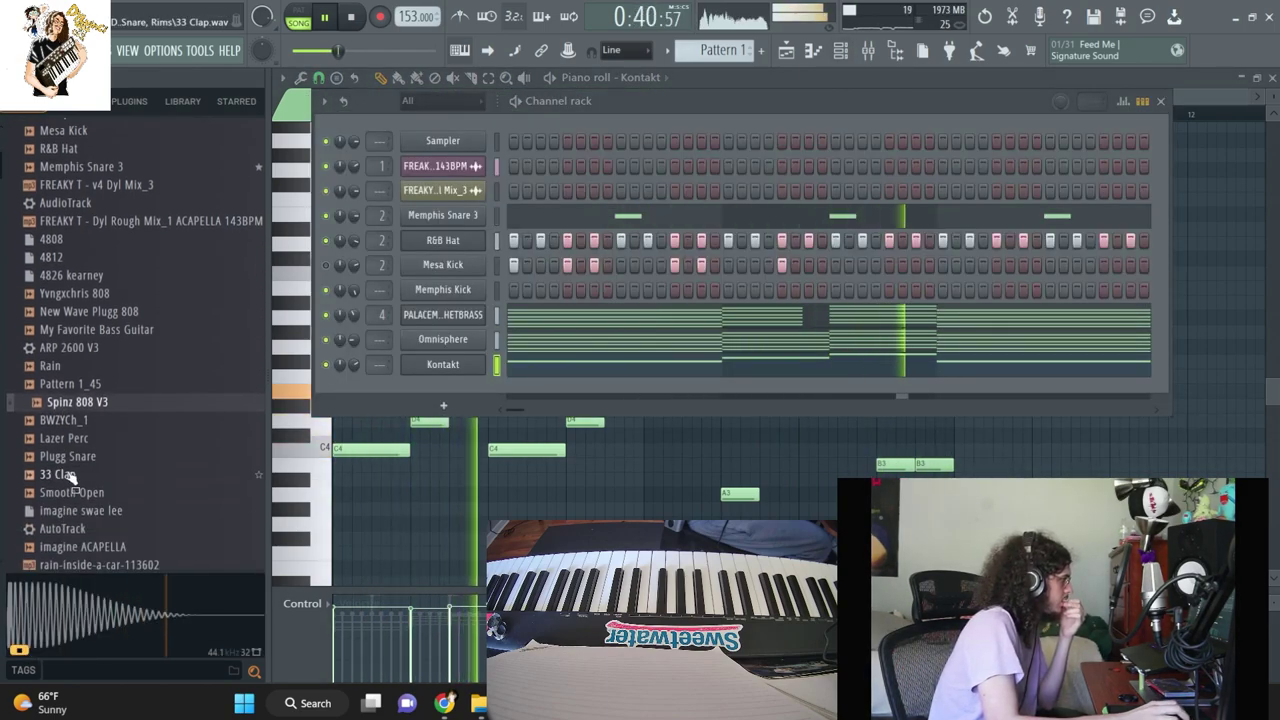
# Step: Unmute the Mesa Kick channel and set its kicks on steps 1, 3, 5, 13, 15, 21 and 23
pyautogui.press('space')
pyautogui.click(325, 265)
pyautogui.press('space')
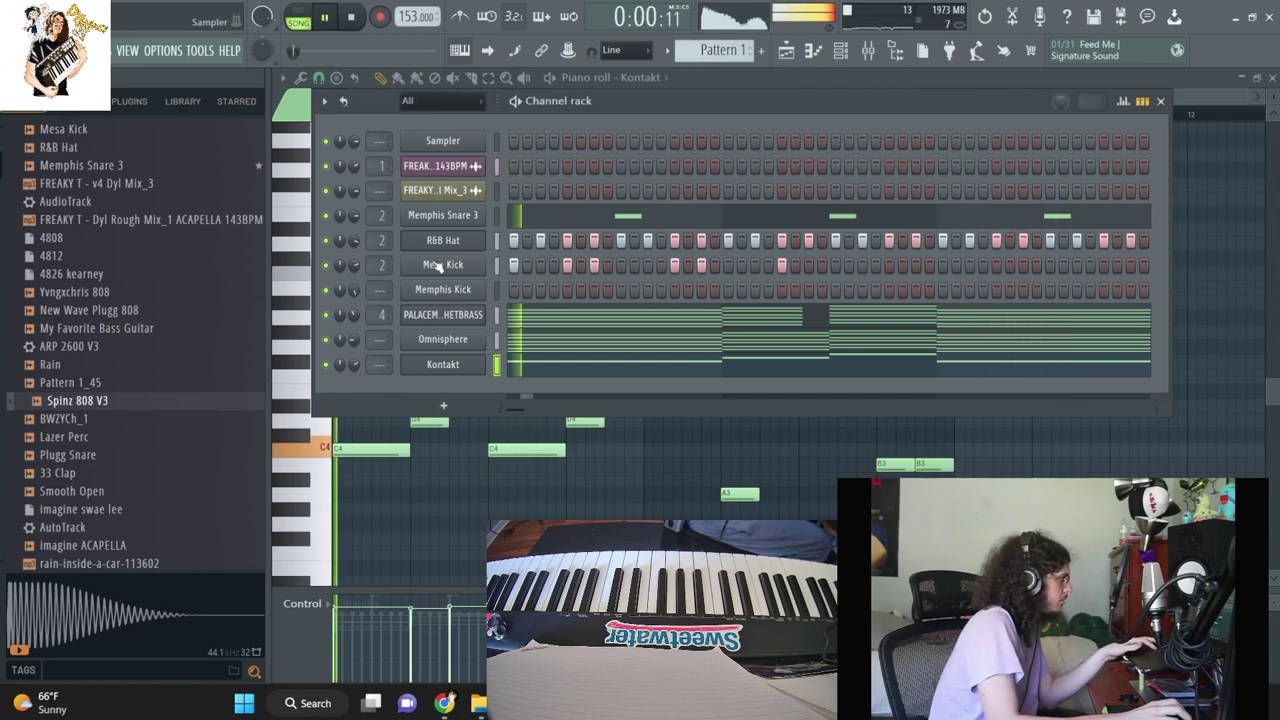
pyautogui.press('space')
pyautogui.click(551, 266)
pyautogui.press('space')
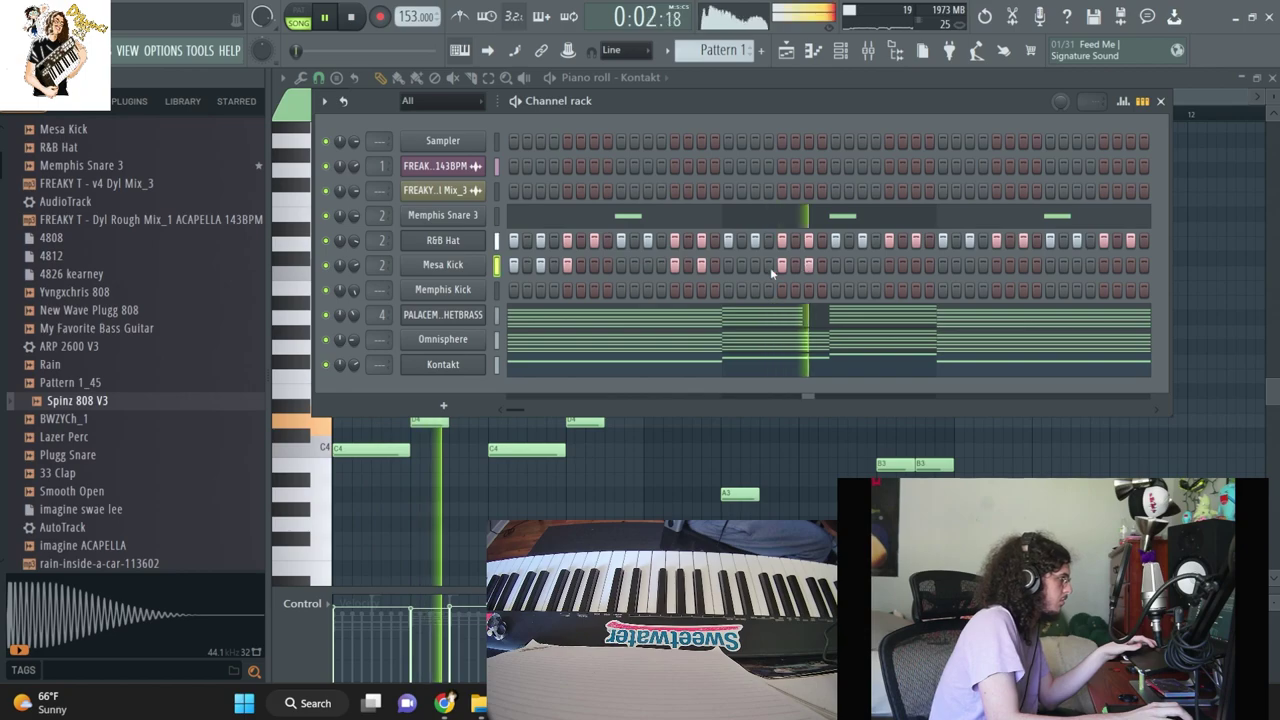
# Step: Open the Mesa Kick in the piano roll and repeat its two-bar pattern through bar 8
pyautogui.rightClick(482, 264)
pyautogui.click(530, 265)
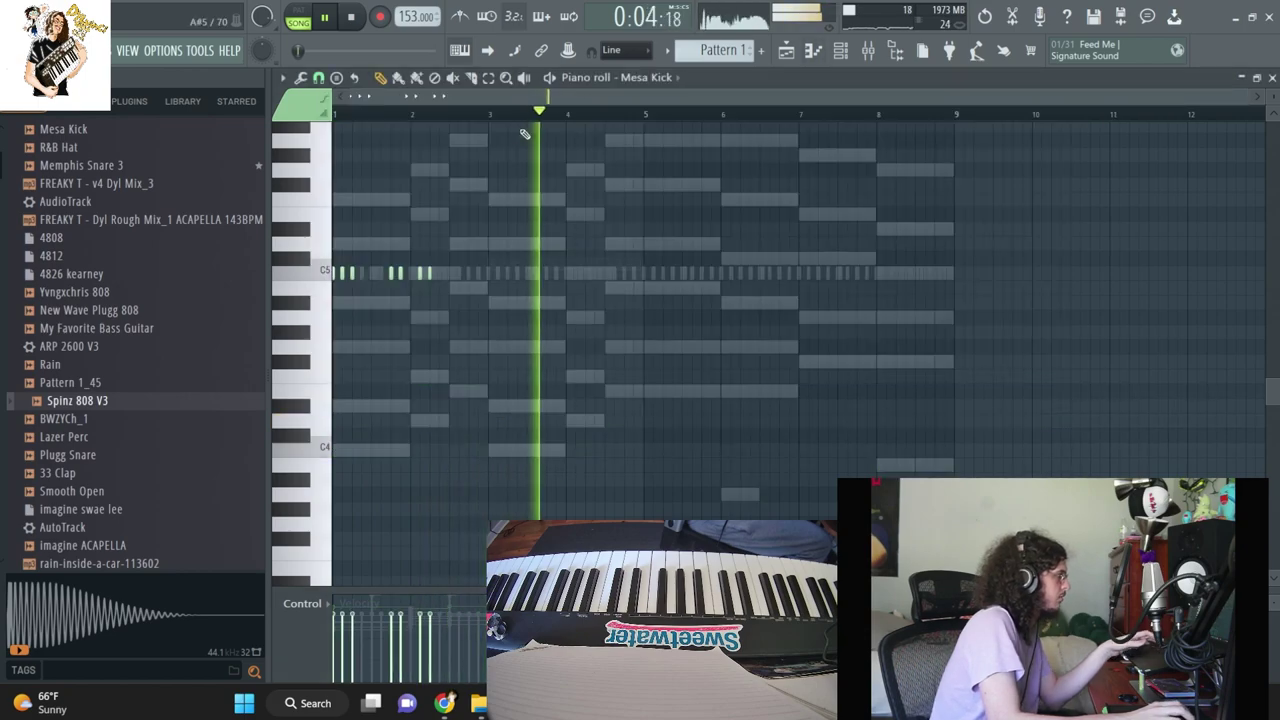
pyautogui.moveTo(486, 116); pyautogui.dragTo(643, 116)
pyautogui.moveTo(800, 116)
pyautogui.mouseDown()
pyautogui.moveTo(955, 120)
pyautogui.moveTo(778, 129)
pyautogui.moveTo(808, 135)
pyautogui.mouseUp()
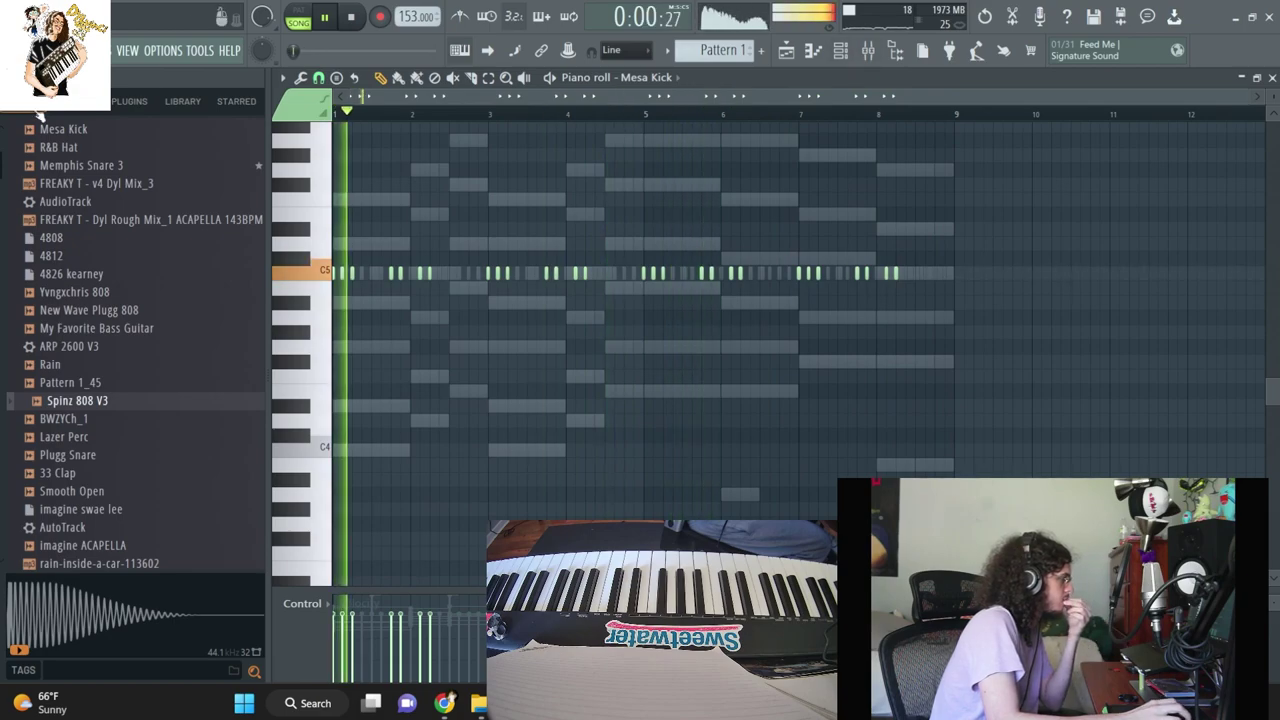
# Step: Add Fruity Soft Clipper to the Master mixer track and return to the piano roll
pyautogui.click(867, 50)
pyautogui.click(1112, 372)
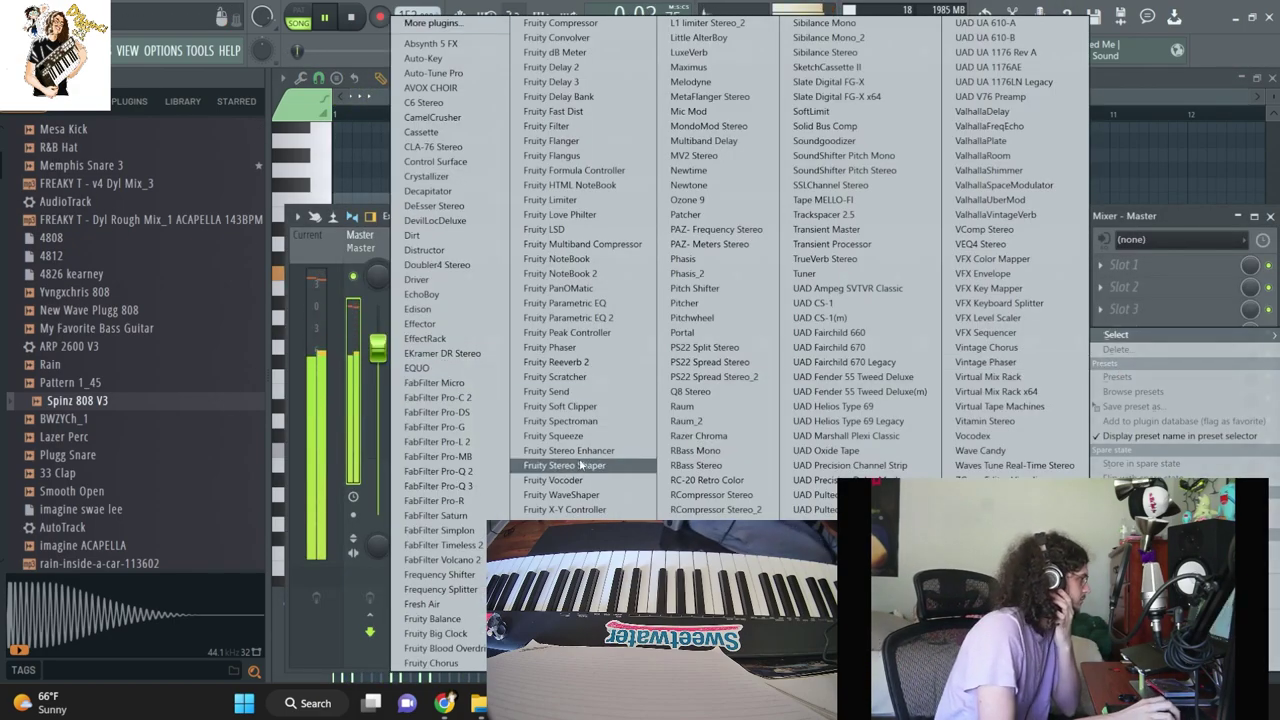
pyautogui.click(580, 406)
pyautogui.click(729, 163)
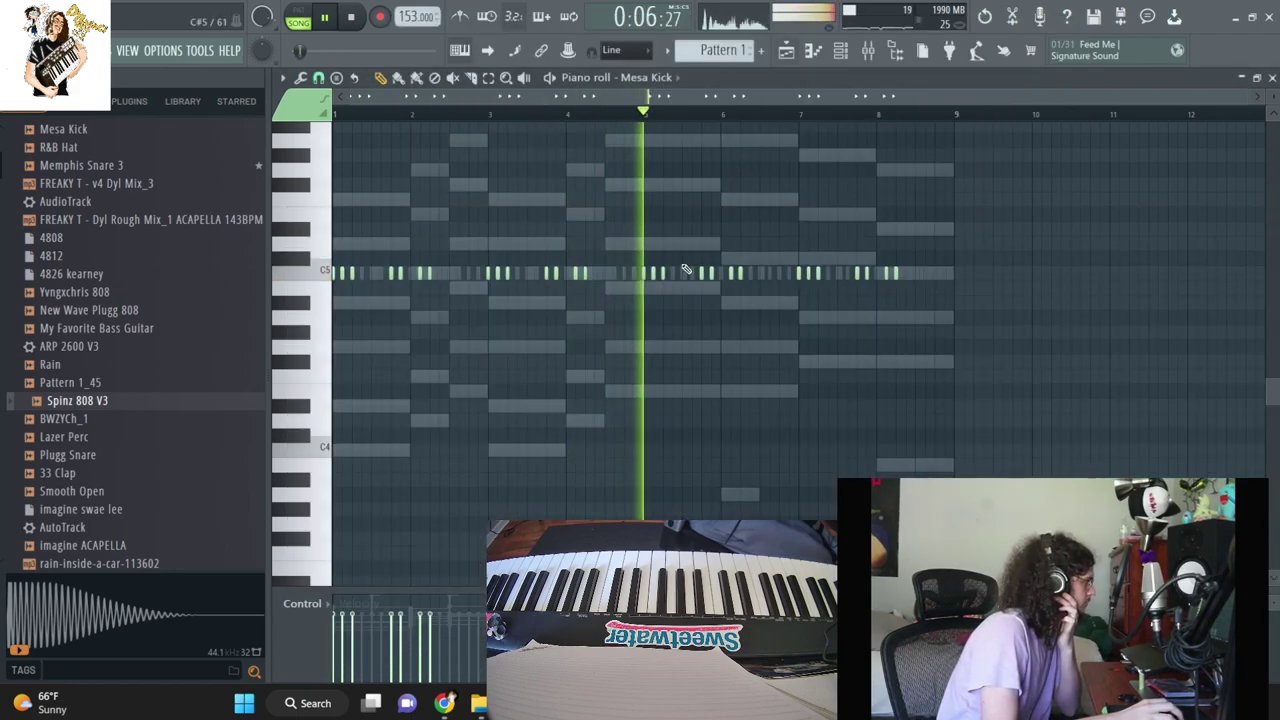
# Step: Delete the repeated Mesa Kick notes in bars 5 to 8
pyautogui.moveTo(628, 118); pyautogui.dragTo(607, 124)
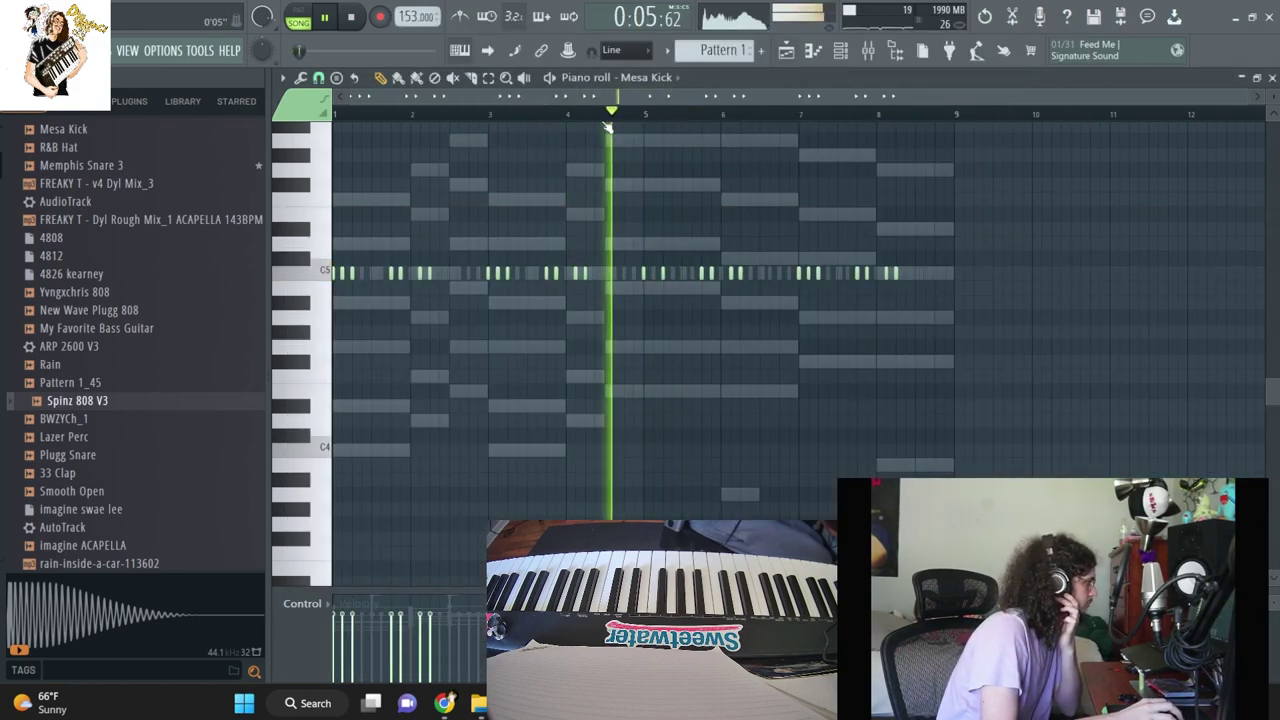
pyautogui.rightClick(652, 276)
pyautogui.rightClick(707, 276)
pyautogui.rightClick(738, 276)
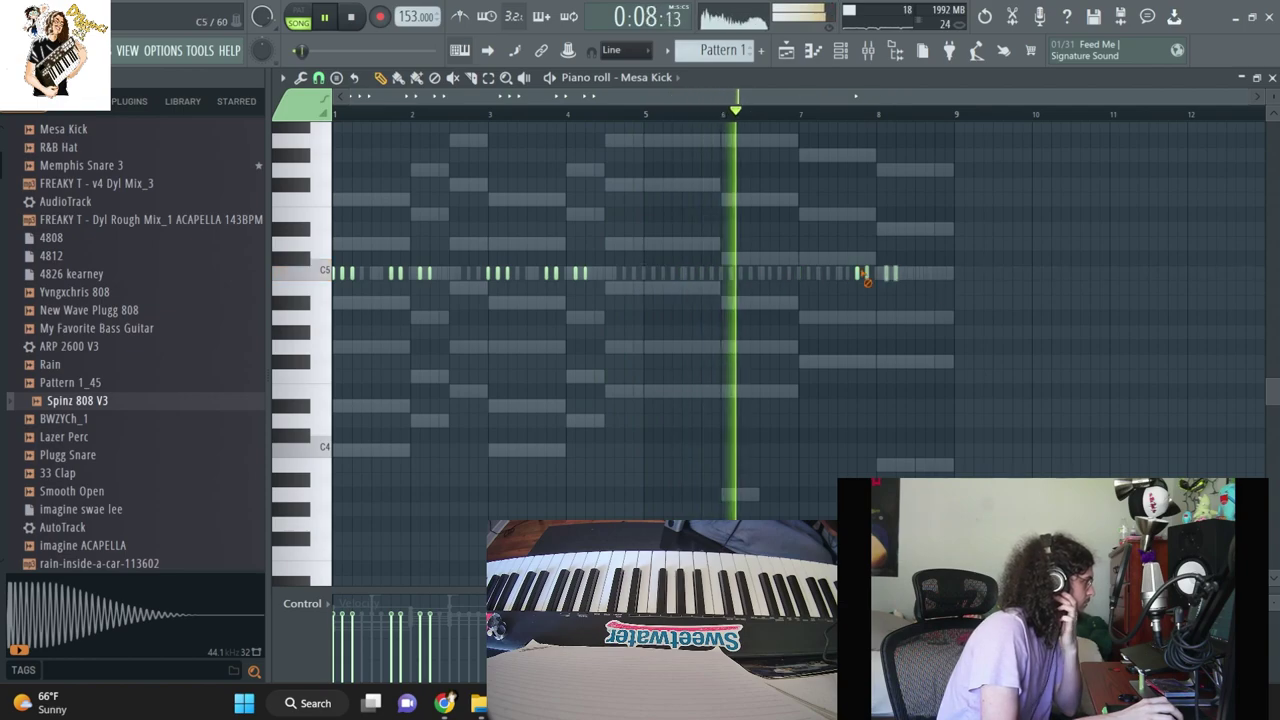
# Step: Open the R&B Hat channel in the piano roll
pyautogui.press('F6')
pyautogui.rightClick(476, 243)
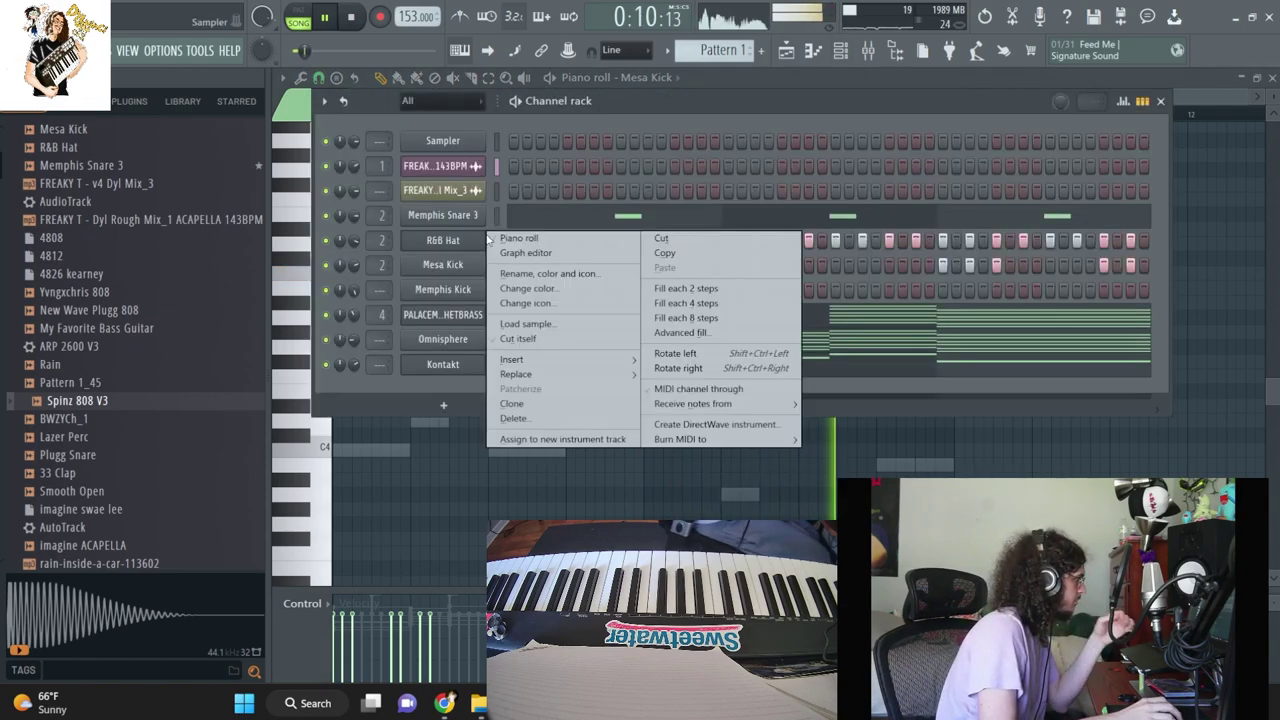
pyautogui.click(536, 253)
pyautogui.rightClick(470, 243)
pyautogui.click(536, 238)
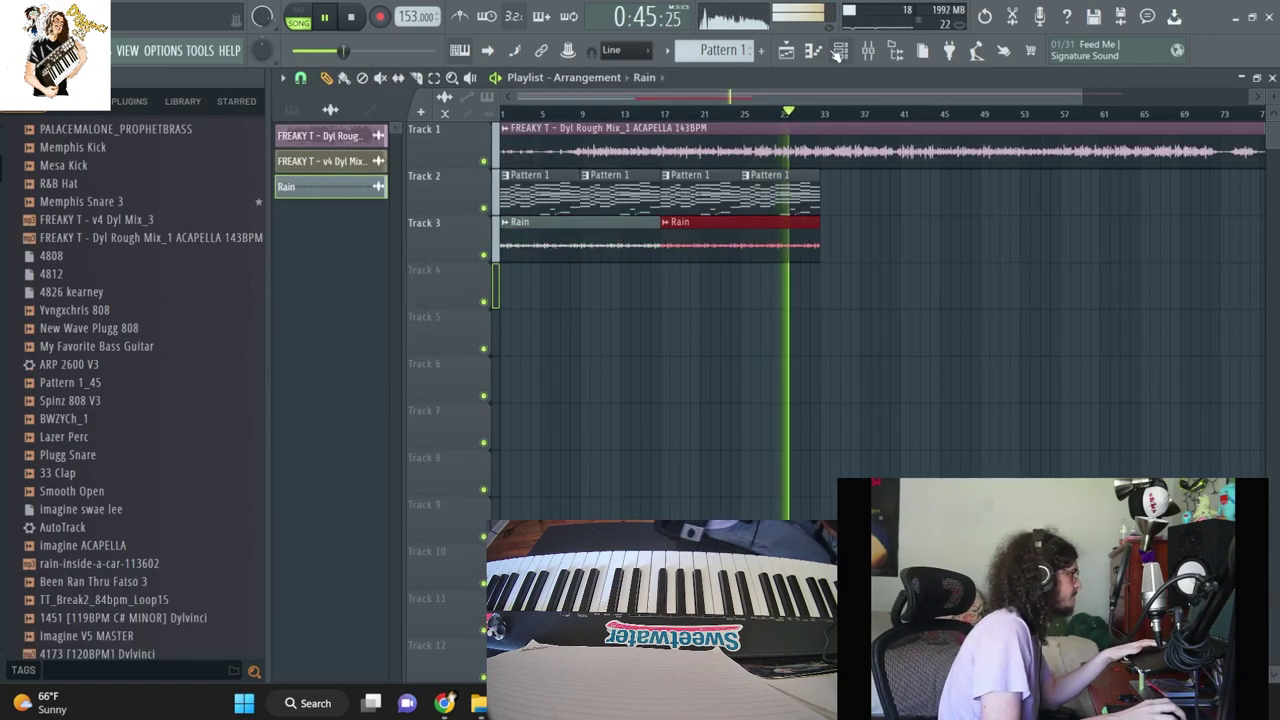
# Step: Duplicate the last two Pattern 1 clips and the last Rain clip so the arrangement runs through bar 48
pyautogui.click(838, 52)
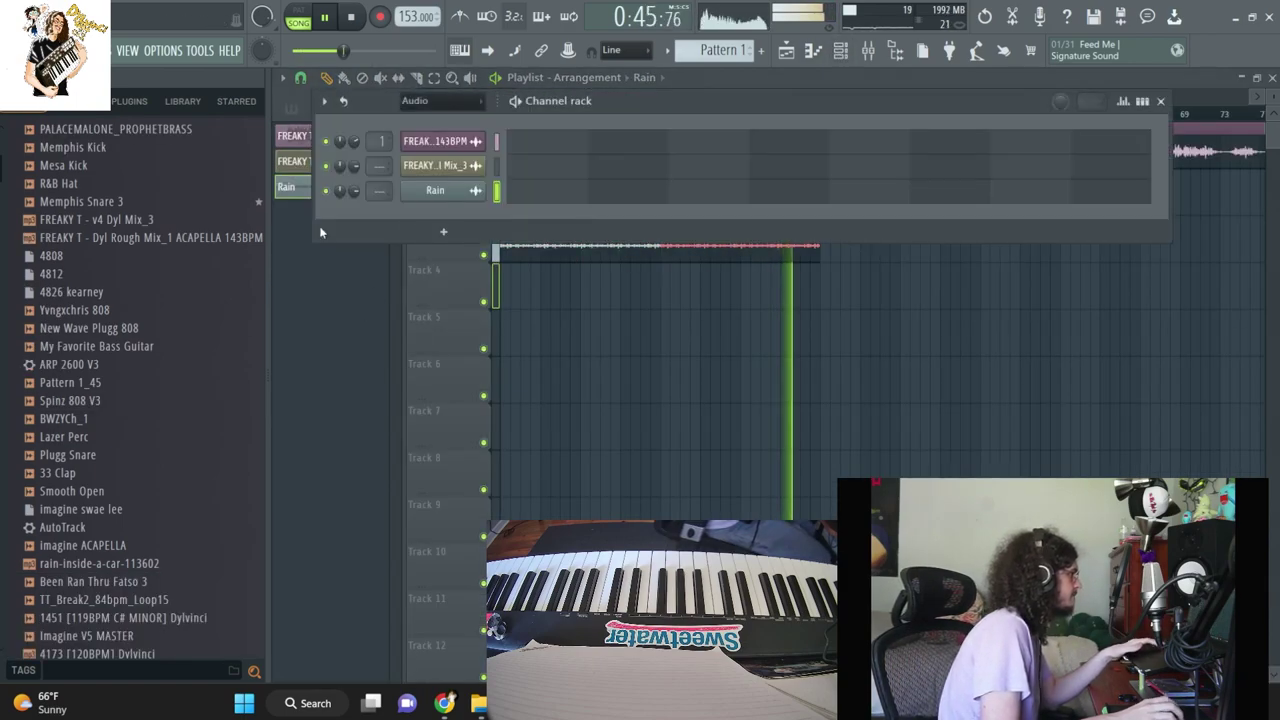
pyautogui.keyDown('ctrl'); pyautogui.click(740, 308); pyautogui.keyUp('ctrl')
pyautogui.moveTo(821, 305); pyautogui.dragTo(662, 162)
pyautogui.hotkey('ctrl', 'b')
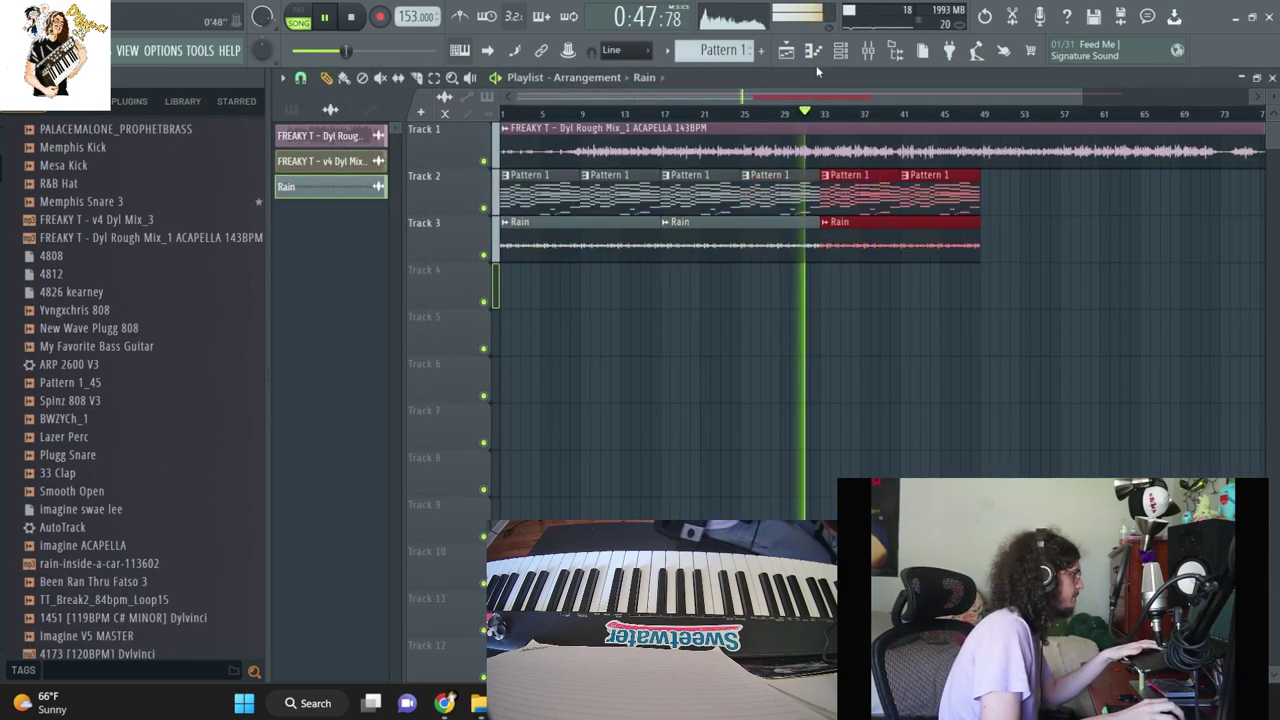
# Step: Add the Lazer Perc sample as a new channel and open it in the piano roll
pyautogui.click(839, 51)
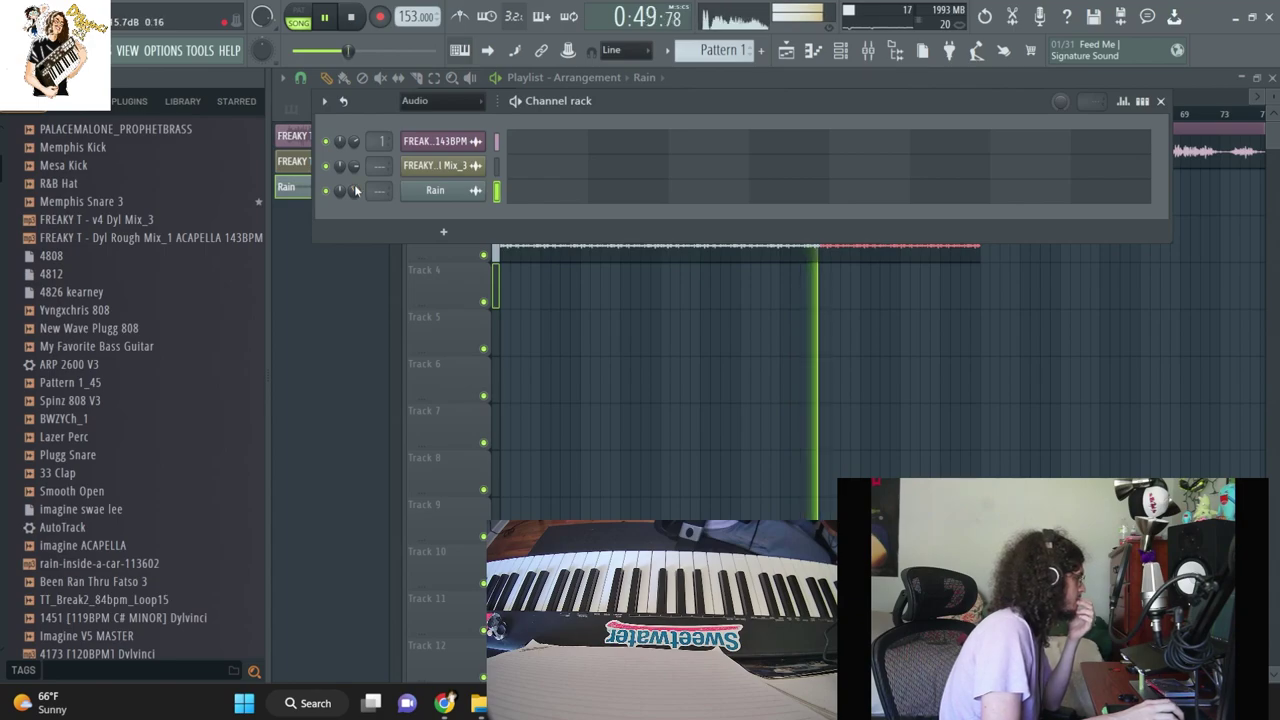
pyautogui.moveTo(66, 437); pyautogui.dragTo(443, 229)
pyautogui.click(550, 341)
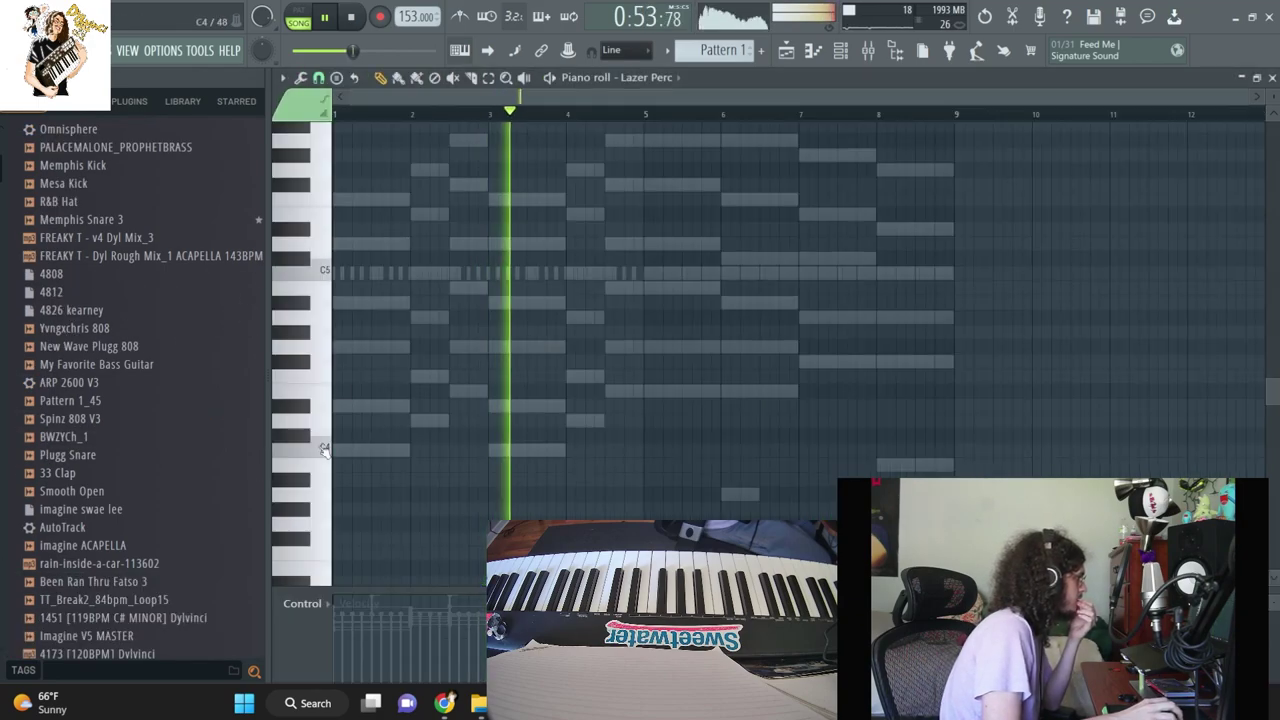
pyautogui.click(652, 284)
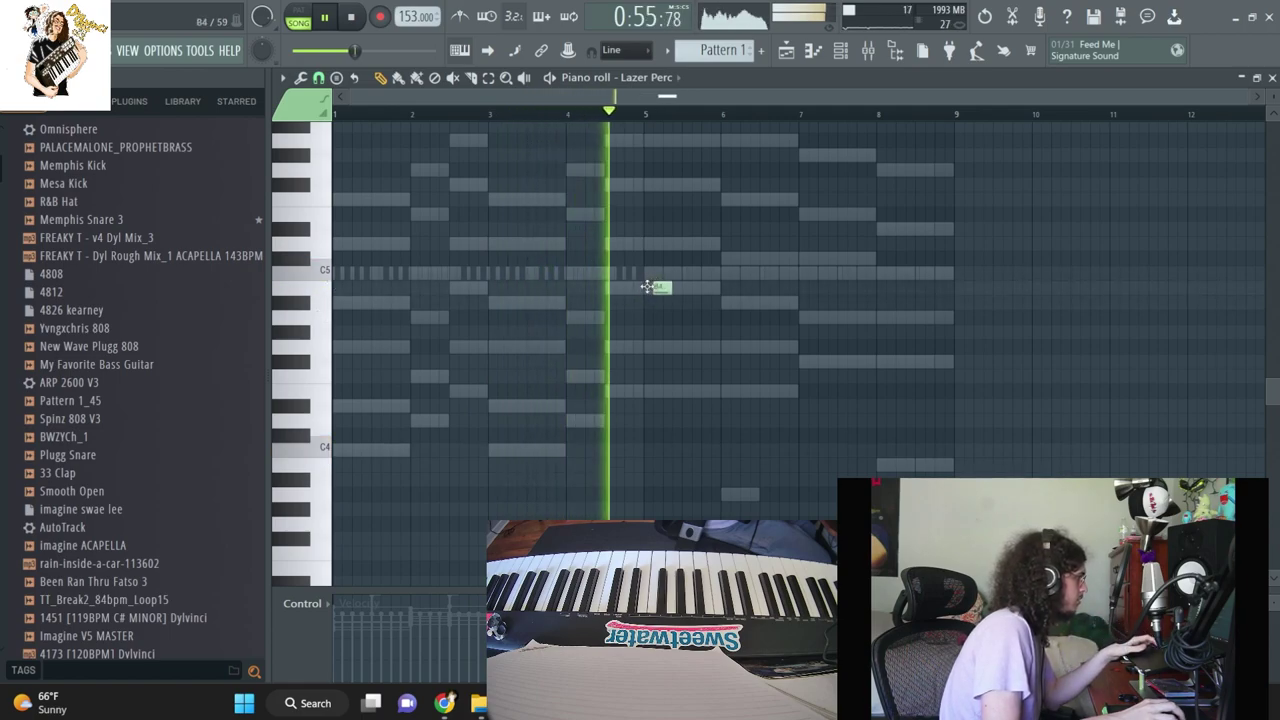
pyautogui.click(693, 288)
pyautogui.rightClick(693, 288)
pyautogui.rightClick(665, 288)
# Step: Place three consecutive short B4 notes near the start of bar 1 for Lazer Perc
pyautogui.click(345, 288)
pyautogui.moveTo(359, 288); pyautogui.dragTo(349, 288)
pyautogui.hotkey('ctrl', 'b')
pyautogui.hotkey('ctrl', 'b')
pyautogui.hotkey('ctrl', 'd')
# Step: Copy the three-note Lazer Perc group to bars 3, 5 and 7, and delete the first note of each group
pyautogui.hotkey('ctrl', 'b')
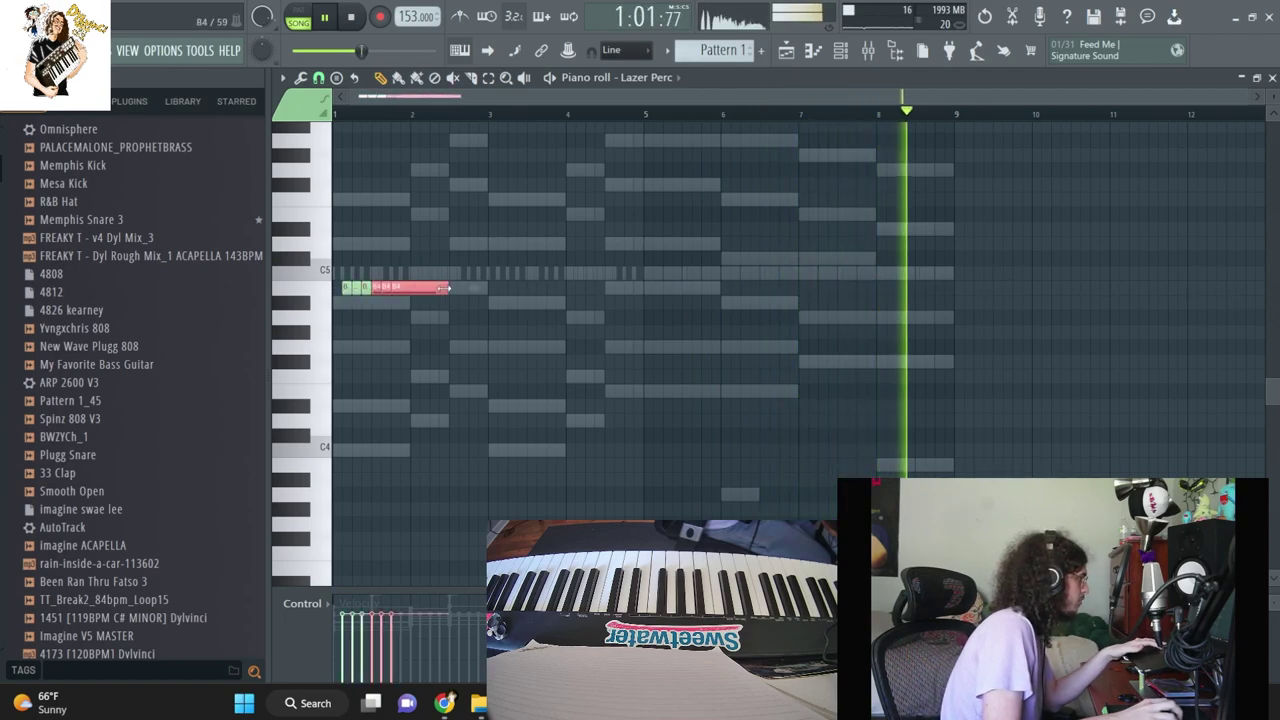
pyautogui.moveTo(392, 292); pyautogui.dragTo(523, 292)
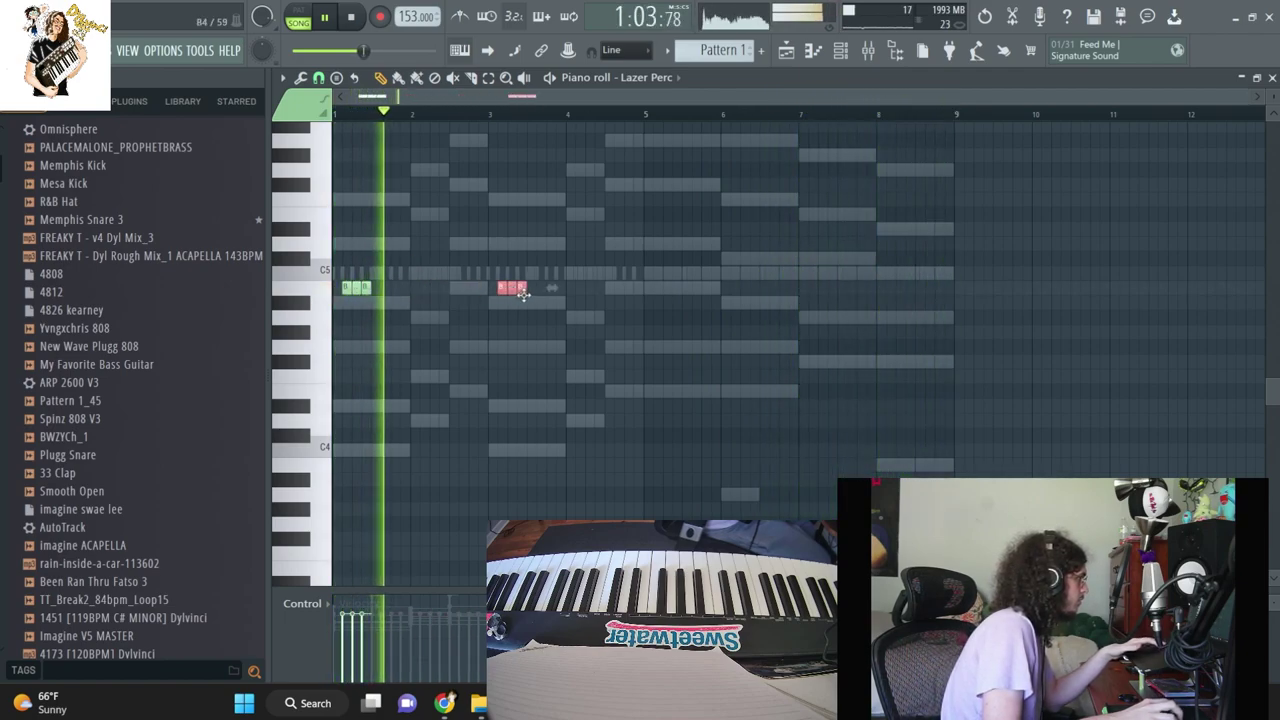
pyautogui.click(592, 325)
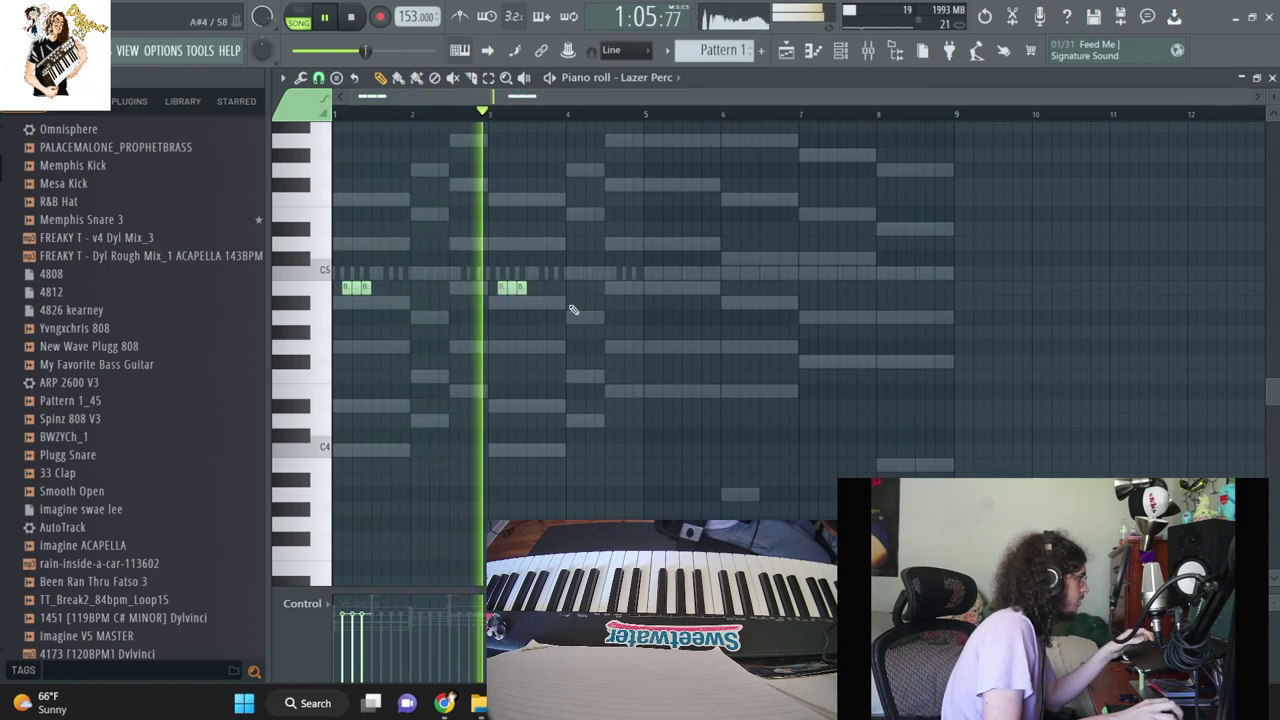
pyautogui.hotkey('ctrl', 'b')
pyautogui.moveTo(550, 290); pyautogui.dragTo(674, 289)
pyautogui.click(802, 317)
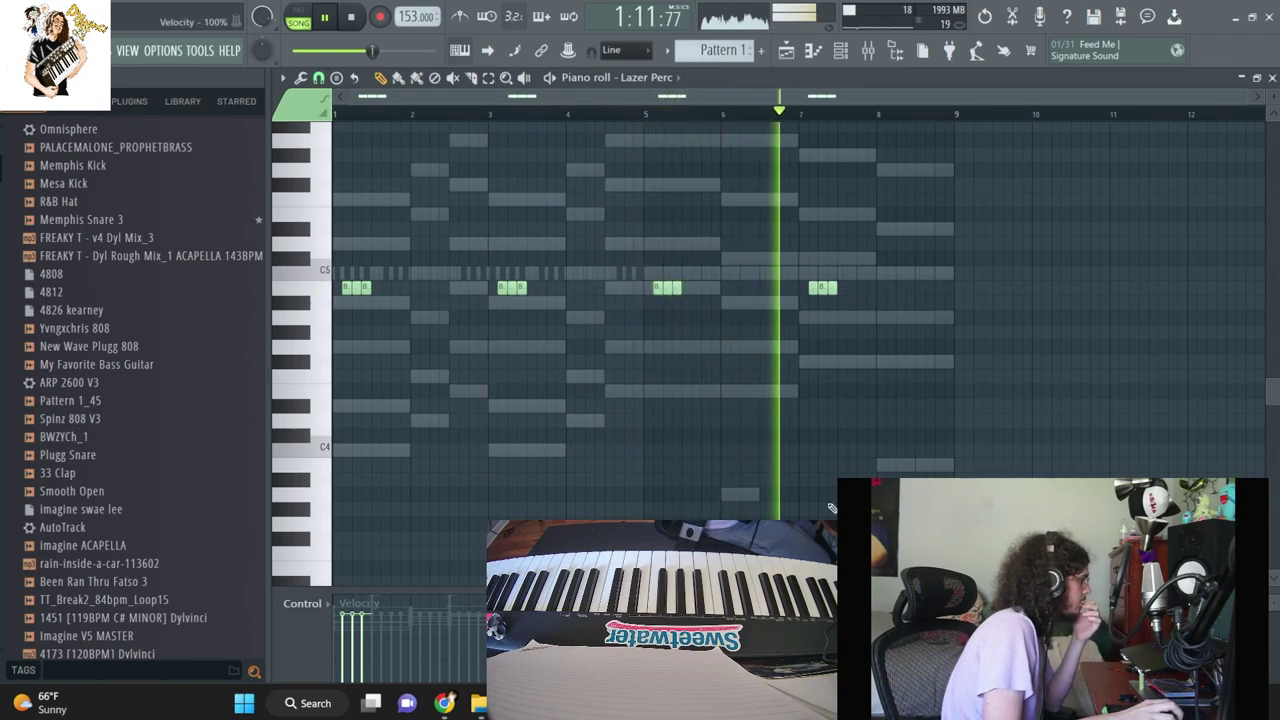
pyautogui.rightClick(346, 288)
pyautogui.rightClick(502, 288)
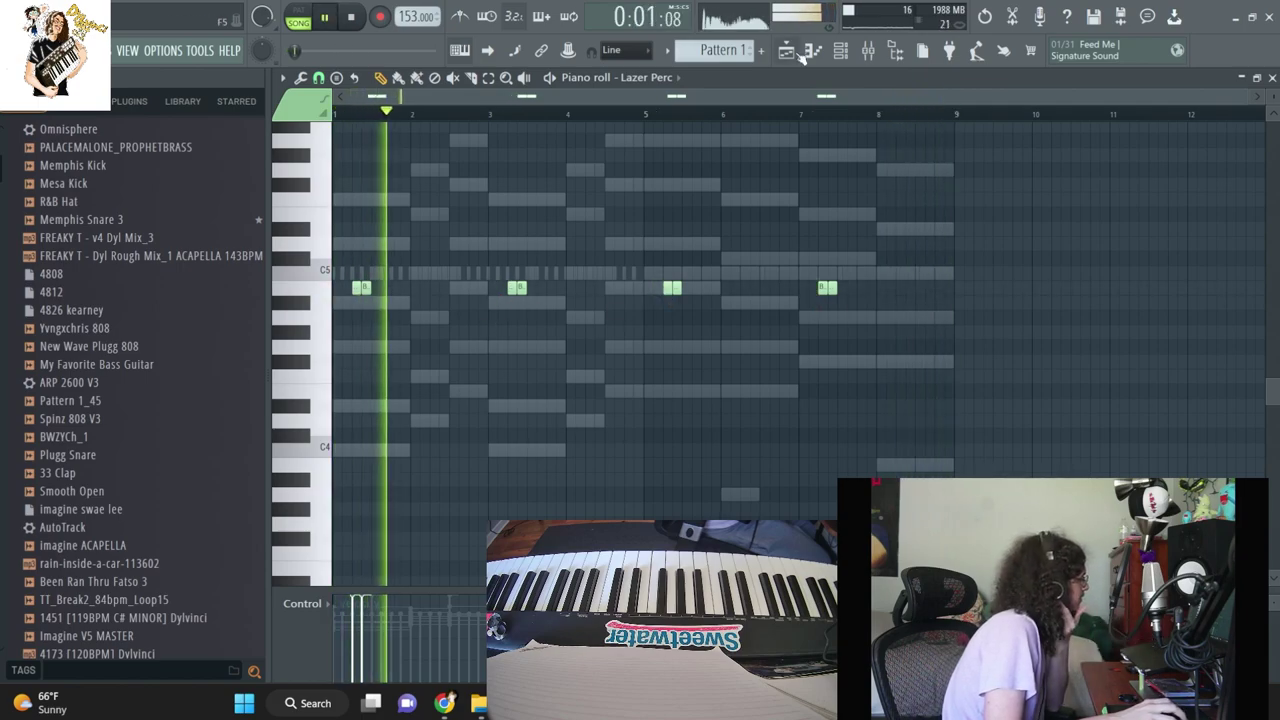
# Step: Add the Plugg Snare sample as a channel directly below Memphis Snare 3
pyautogui.press('F6')
pyautogui.scroll(-2, 150, 340)
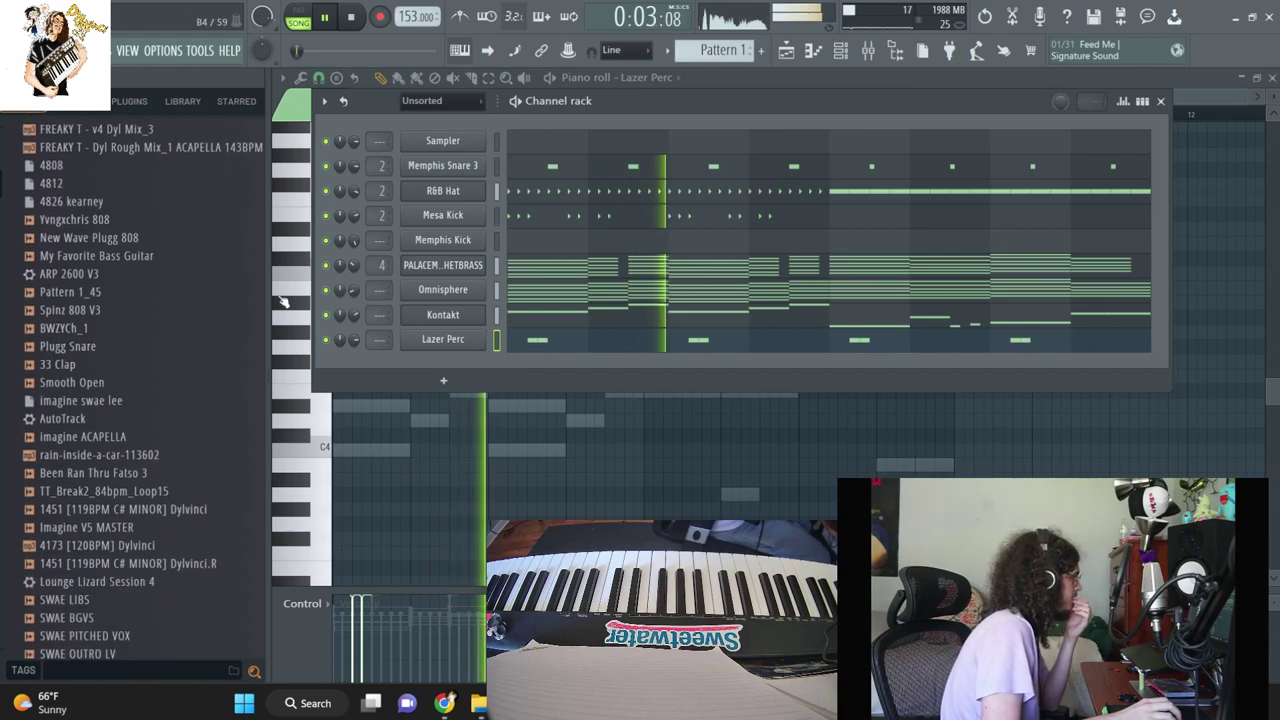
pyautogui.scroll(2, 100, 320)
pyautogui.moveTo(78, 455); pyautogui.dragTo(484, 178)
# Step: Copy the Memphis Snare 3 notes to Plugg Snare and mute Memphis Snare 3 for playback
pyautogui.click(497, 166)
pyautogui.hotkey('ctrl', 'c')
pyautogui.click(497, 190)
pyautogui.hotkey('ctrl', 'v')
pyautogui.press('space')
pyautogui.click(328, 167)
pyautogui.press('space')
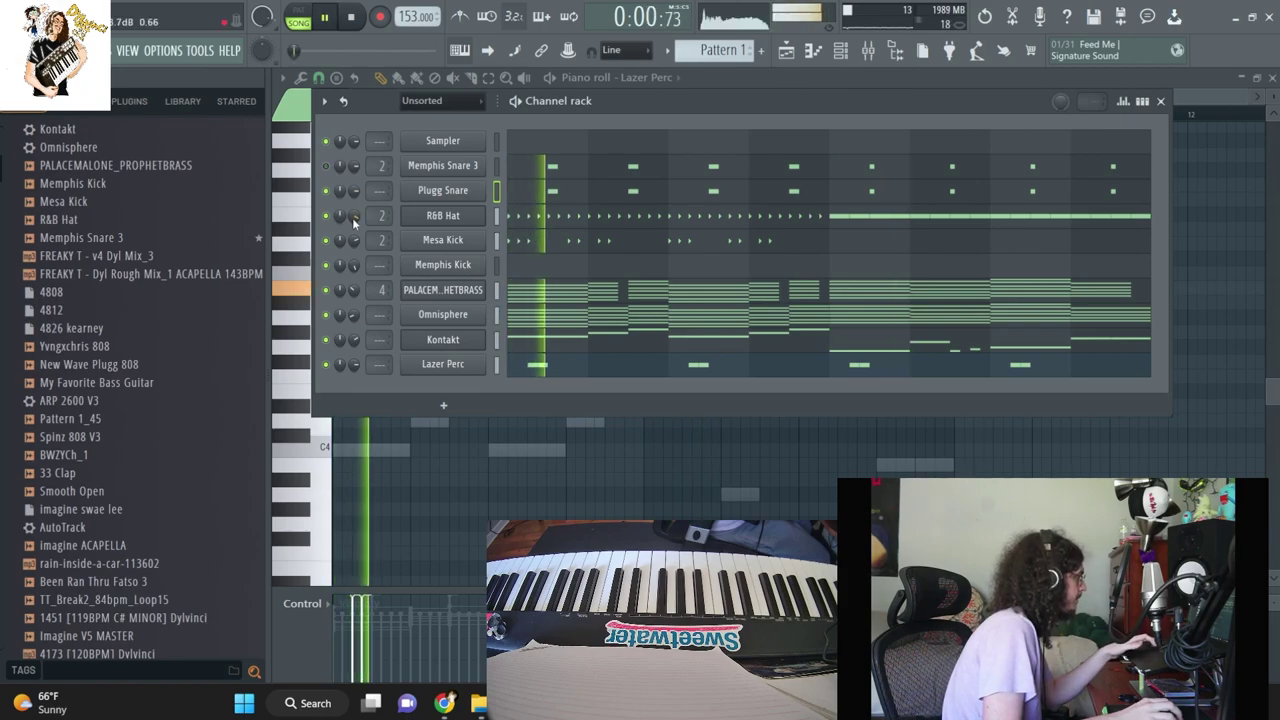
# Step: Replace the R&B Hat with a BWZYCh_1 channel playing the same notes, and mute the original hat
pyautogui.press('space')
pyautogui.click(92, 454)
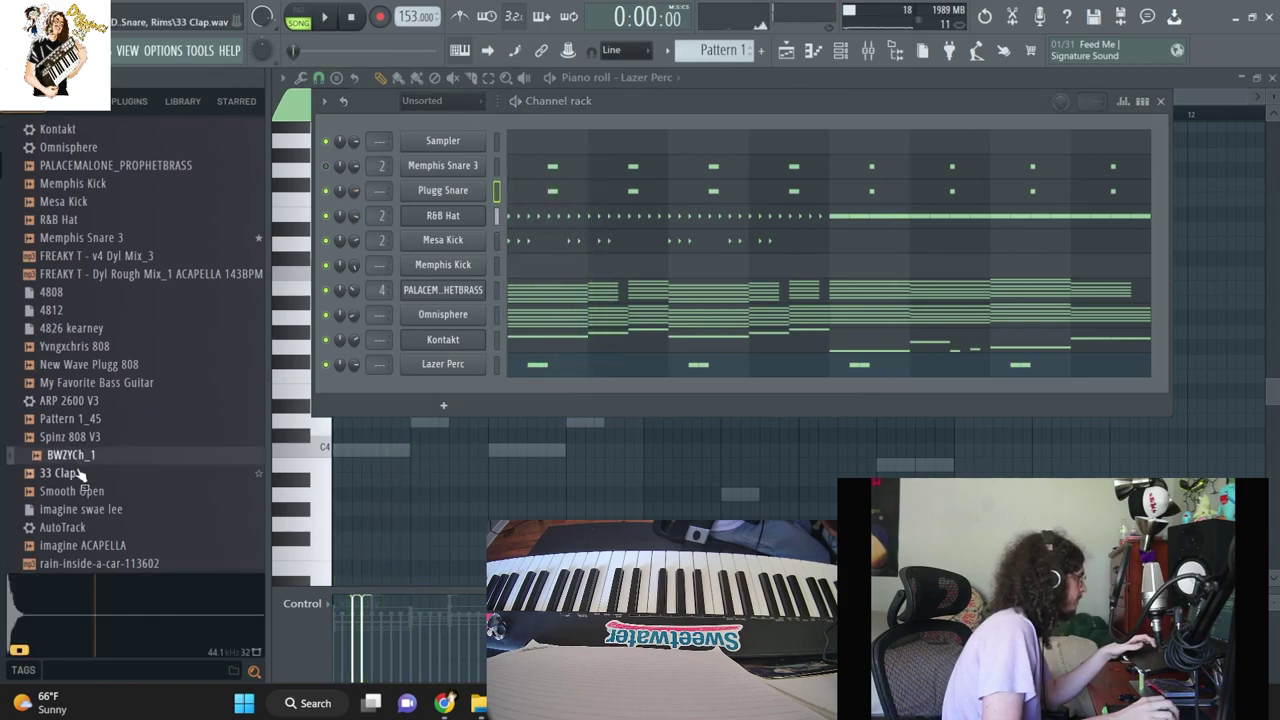
pyautogui.moveTo(478, 218); pyautogui.dragTo(480, 224)
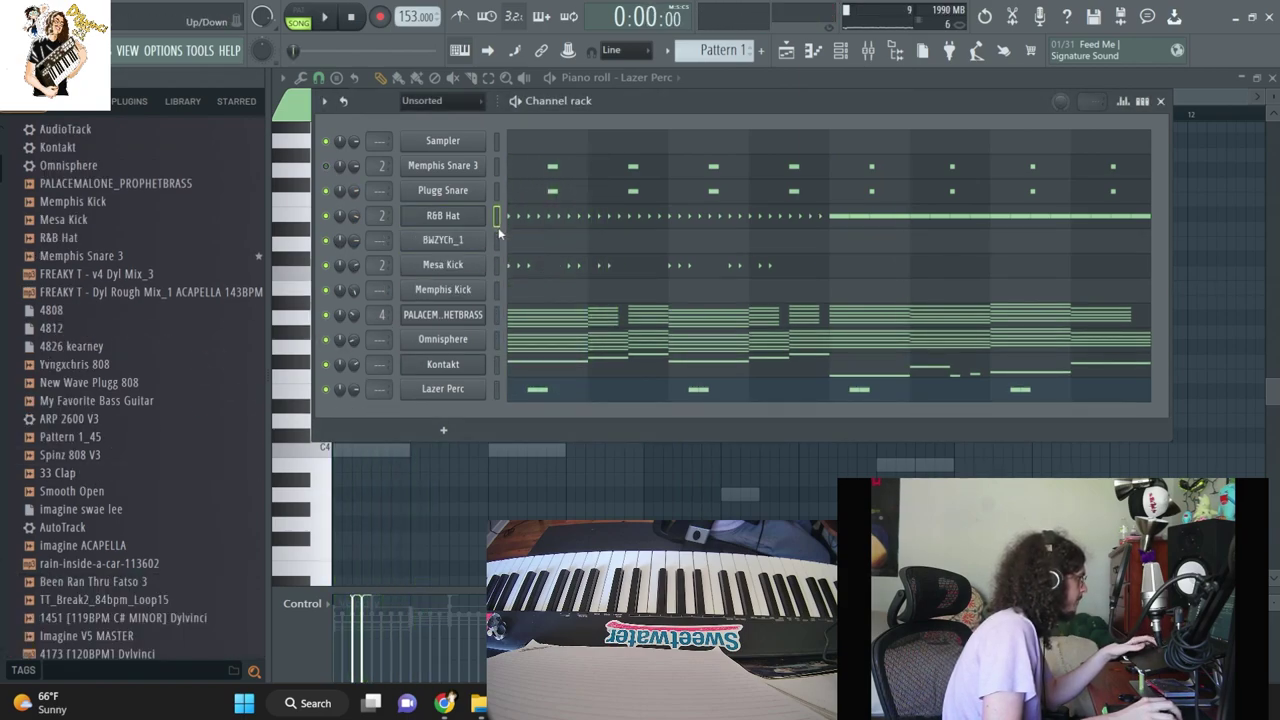
pyautogui.click(326, 216)
pyautogui.press('space')
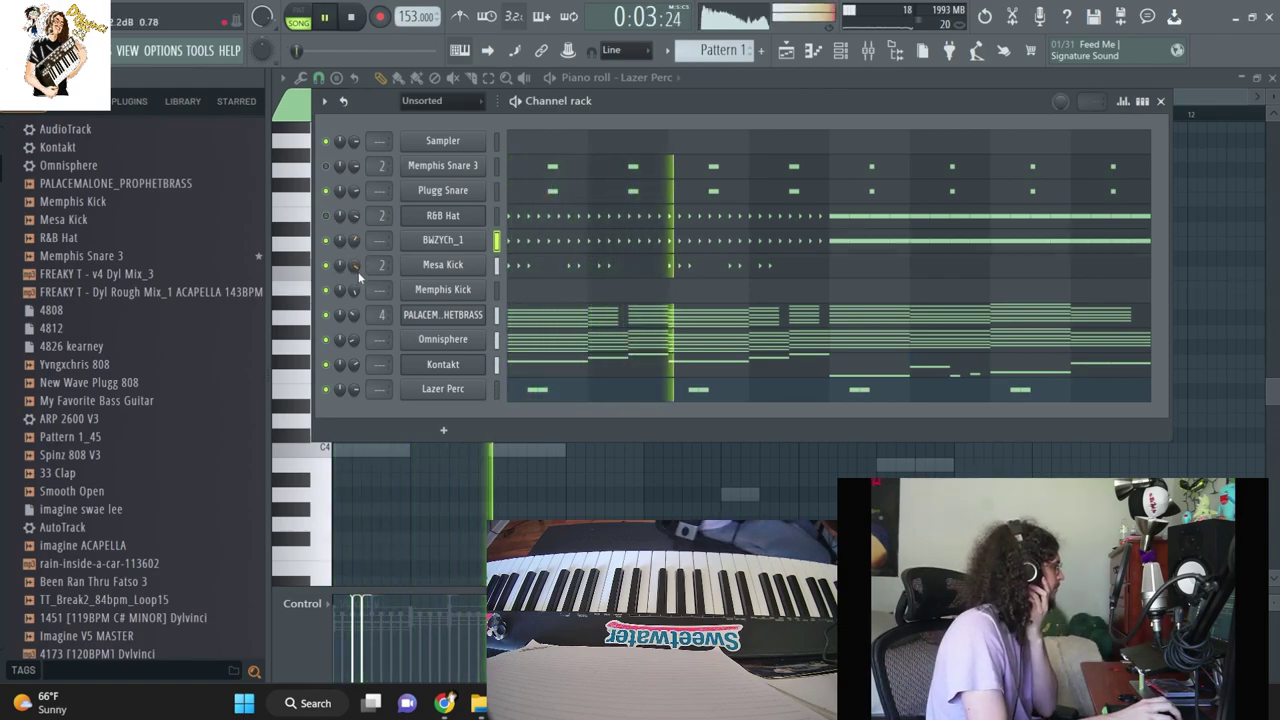
# Step: Show all channels in the channel rack and adjust the volumes of Mesa Kick, Kontakt and Omnisphere
pyautogui.rightClick(355, 262)
pyautogui.click(326, 165)
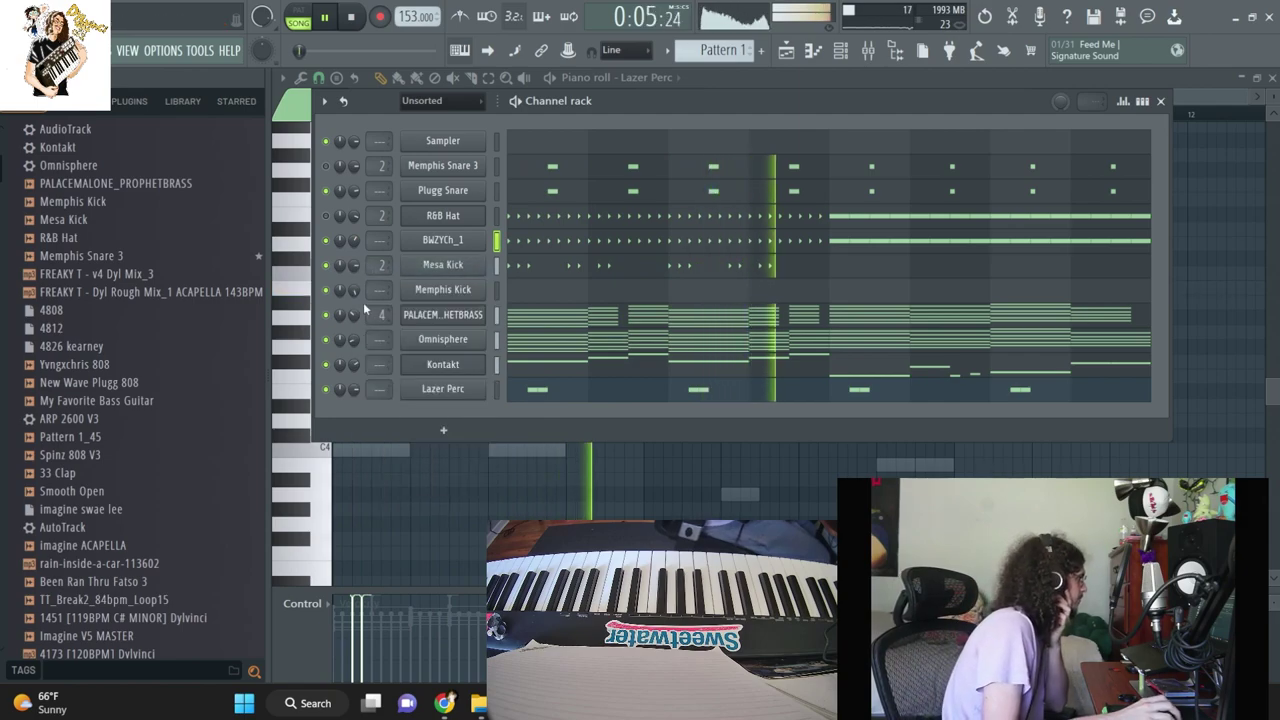
pyautogui.click(422, 100)
pyautogui.click(420, 113)
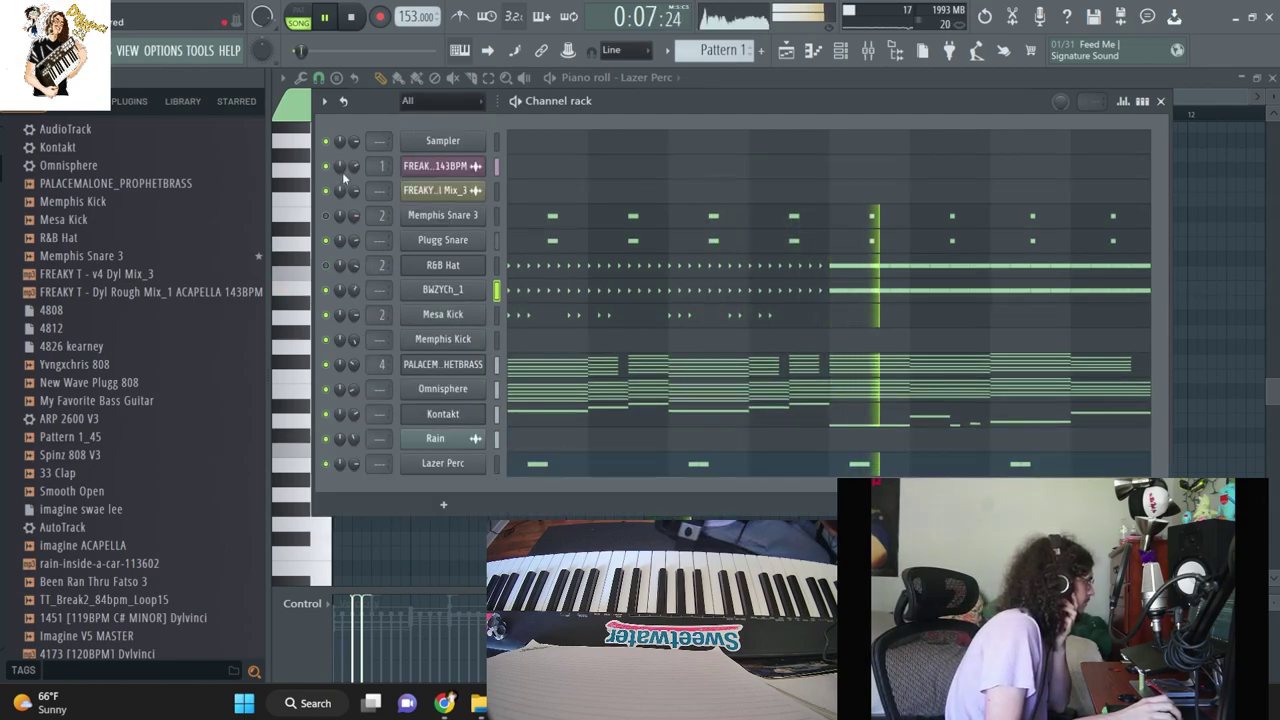
pyautogui.rightClick(345, 418)
pyautogui.click(350, 395)
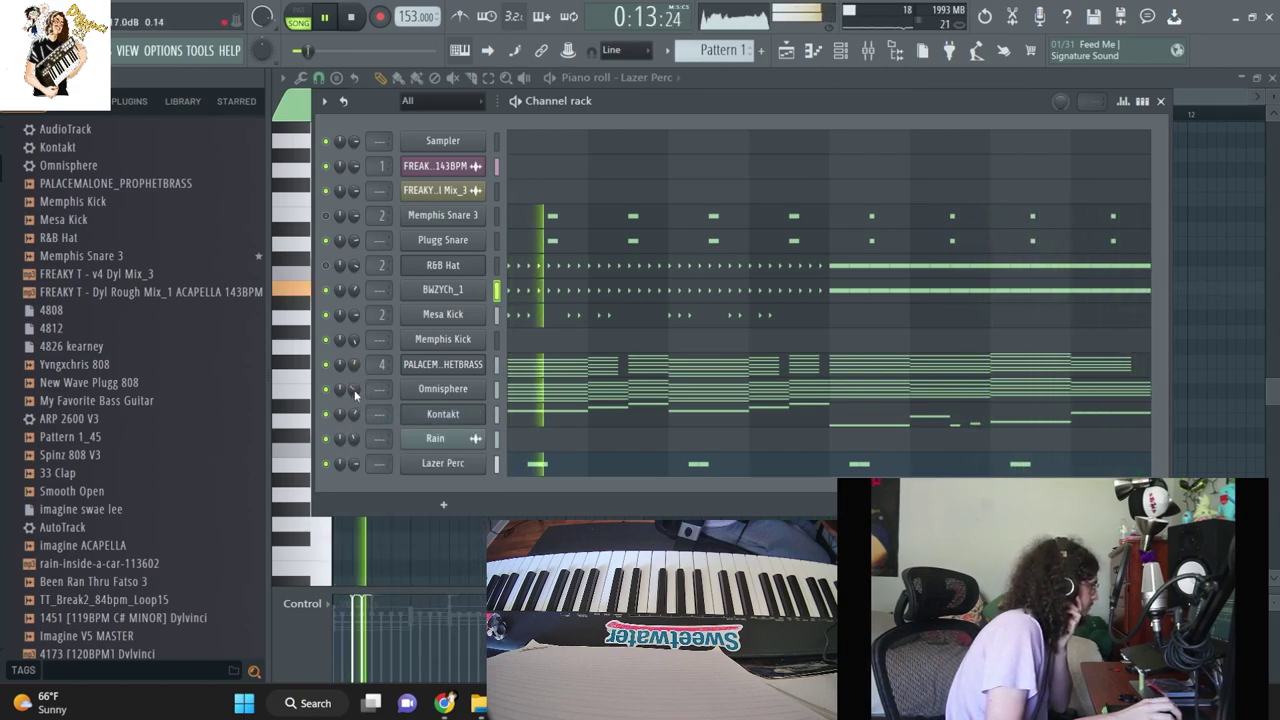
# Step: Adjust the acapella channel's volume during playback
pyautogui.rightClick(338, 168)
pyautogui.click(360, 178)
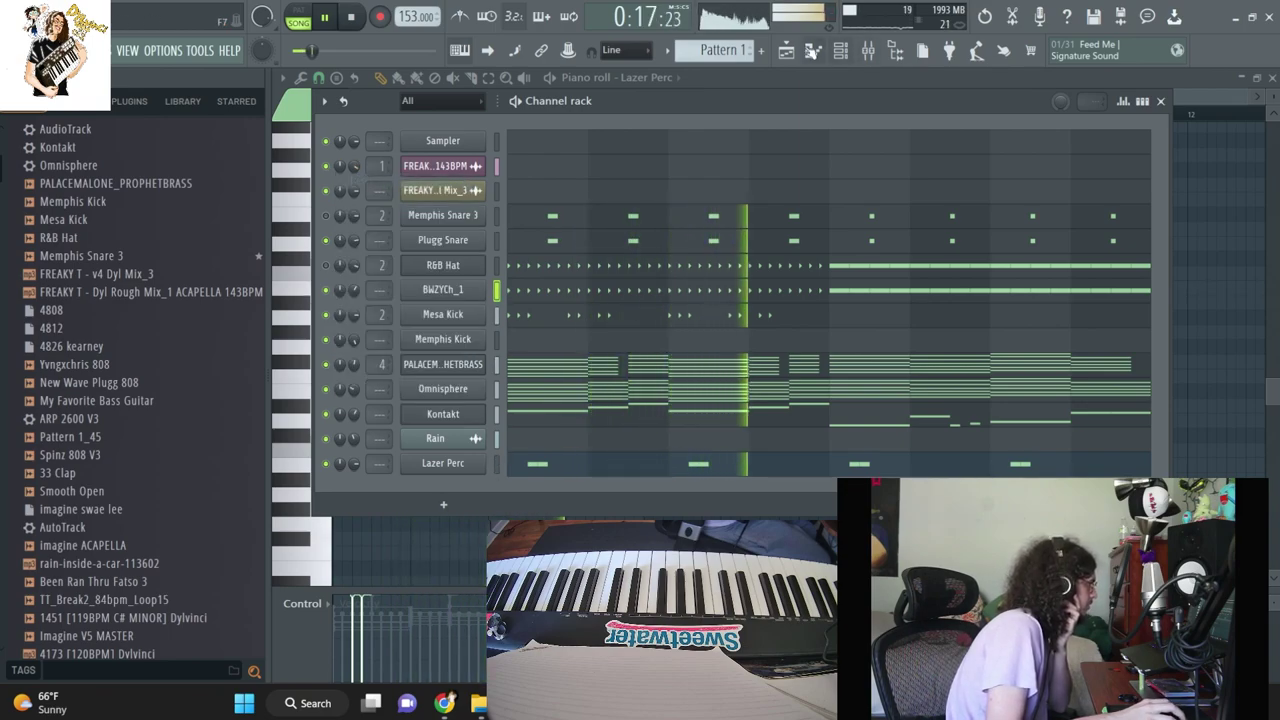
pyautogui.press('F5')
pyautogui.click(845, 52)
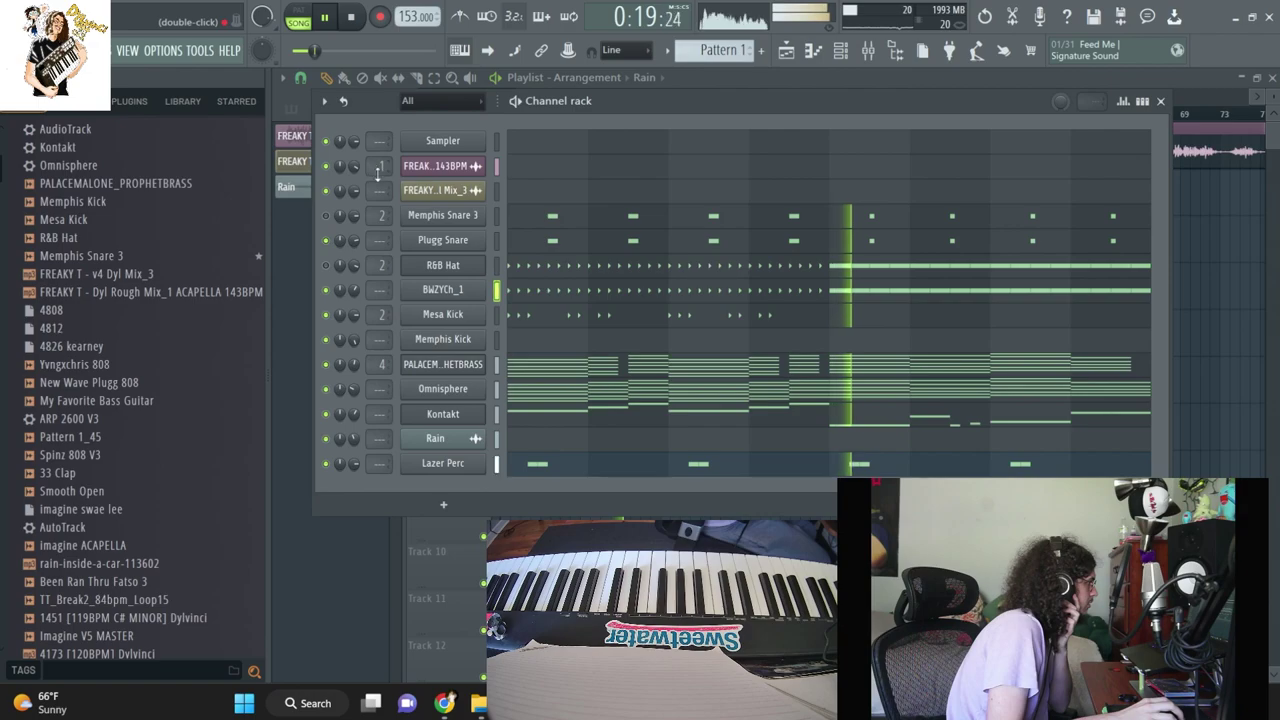
pyautogui.rightClick(355, 175)
pyautogui.press('Escape')
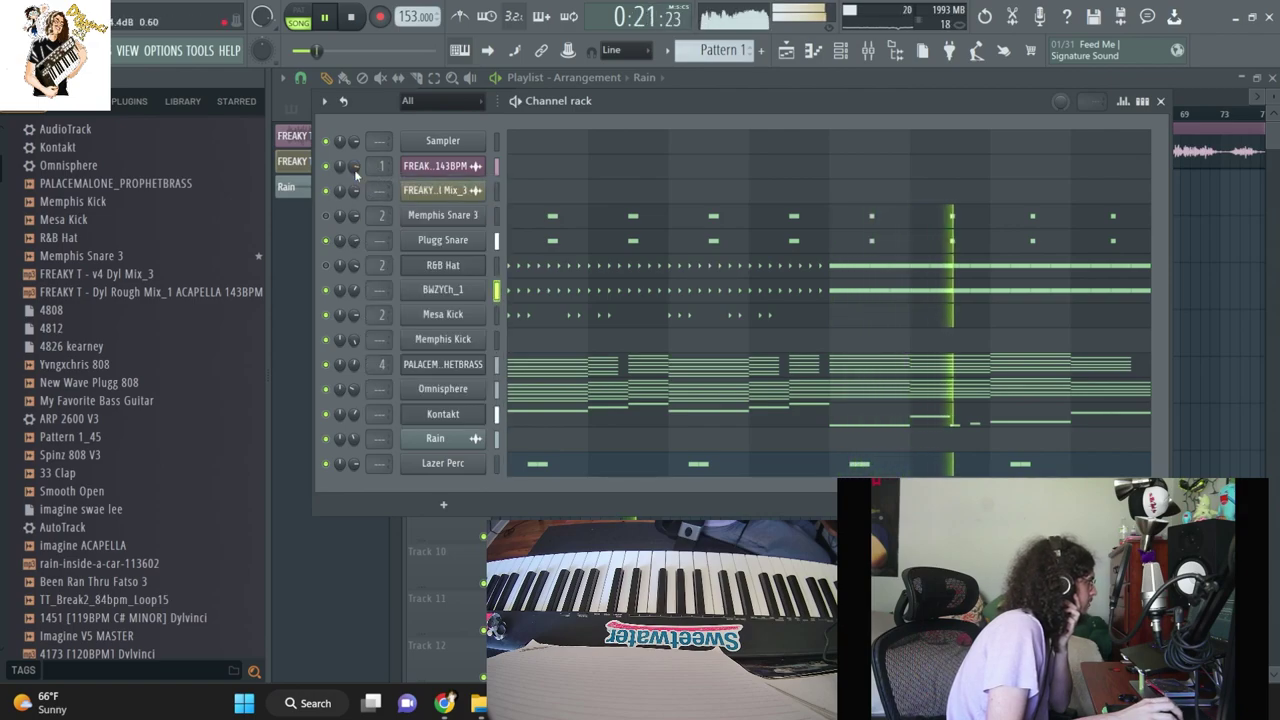
# Step: Browse the Drum Kits folder for further sounds
pyautogui.scroll(-6, 98, 525)
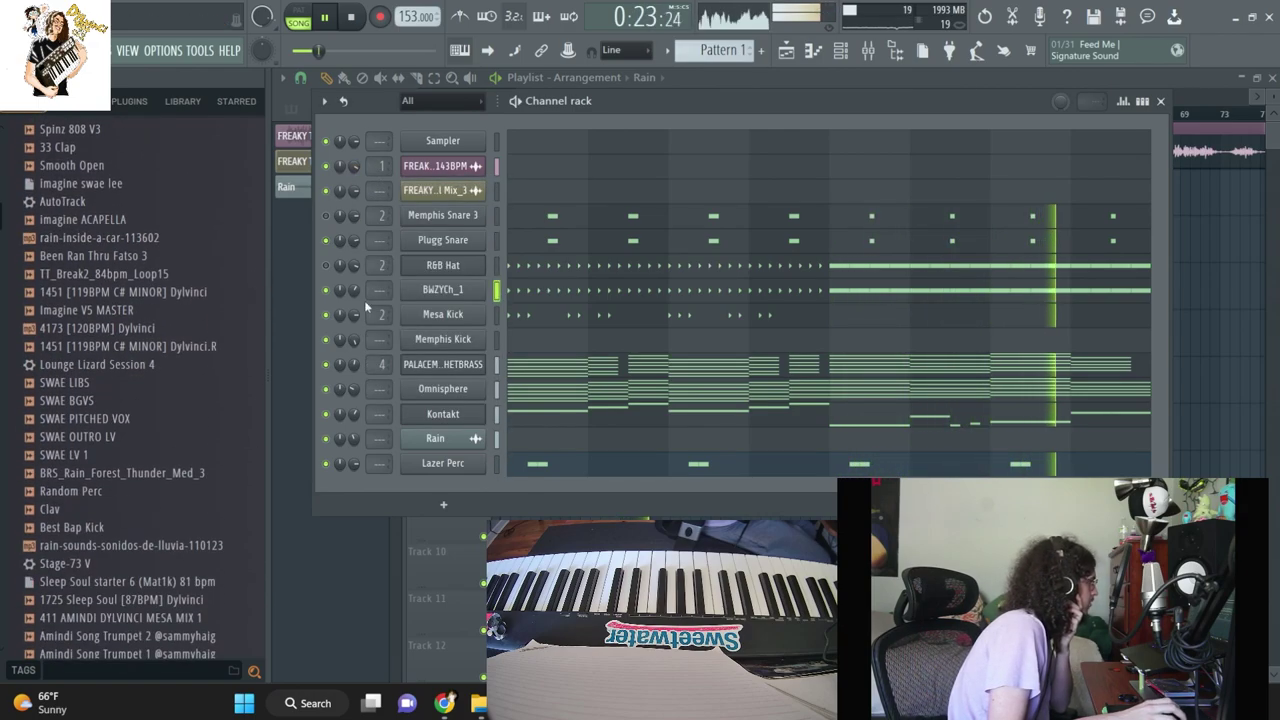
pyautogui.click(35, 77)
pyautogui.click(62, 356)
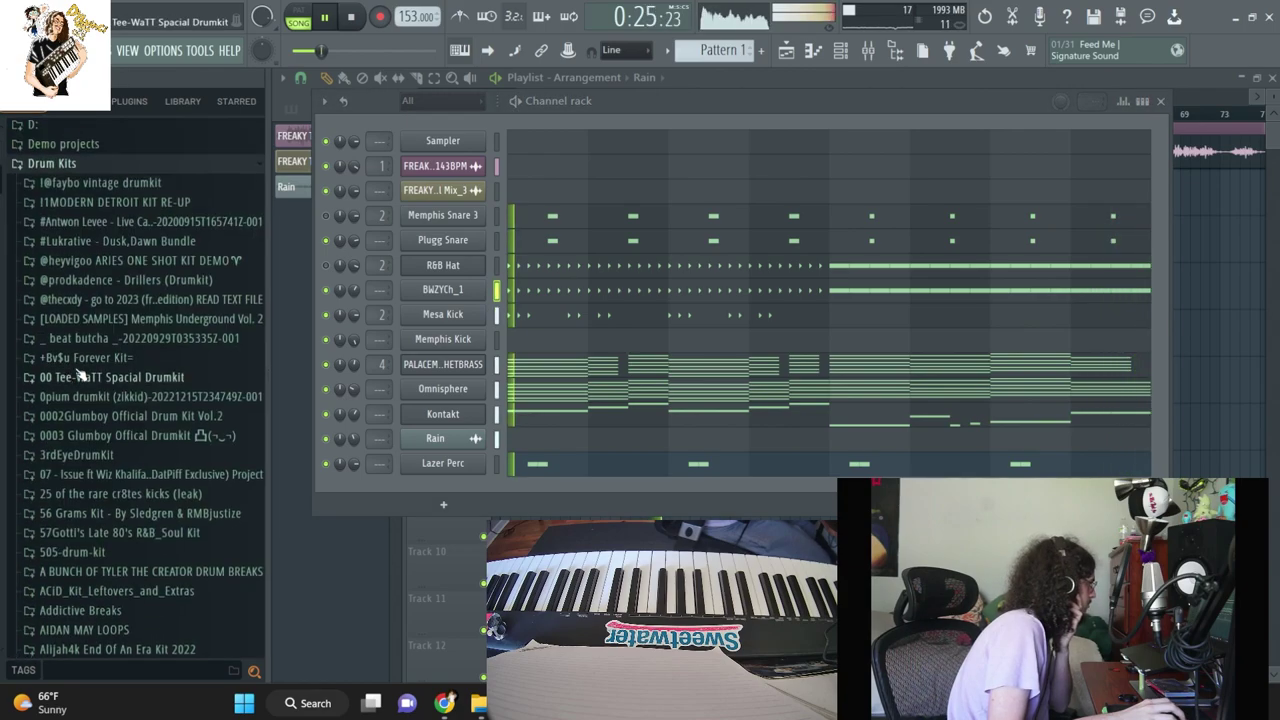
pyautogui.scroll(-5, 74, 376)
pyautogui.scroll(-1, 90, 398)
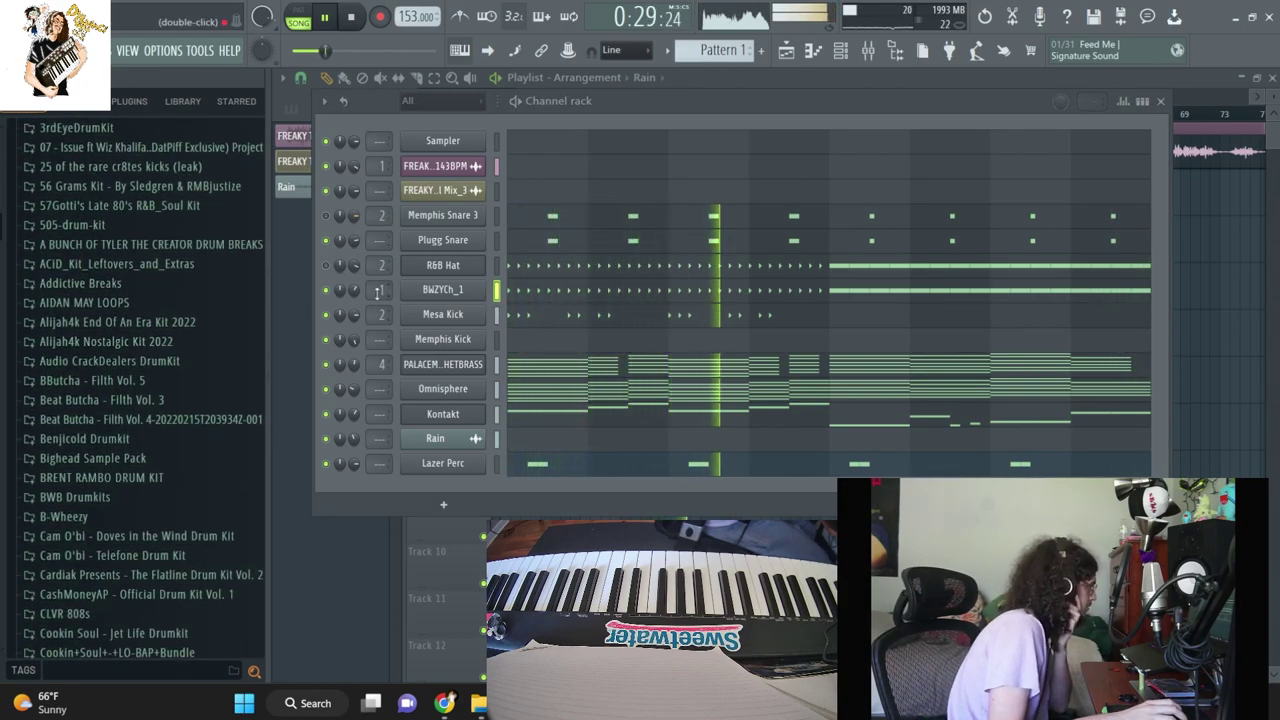
# Step: With BWZYCh_1 routed to mixer track 2, add Decapitator to slot 3 of Insert 2
pyautogui.press('F9')
pyautogui.click(1106, 308)
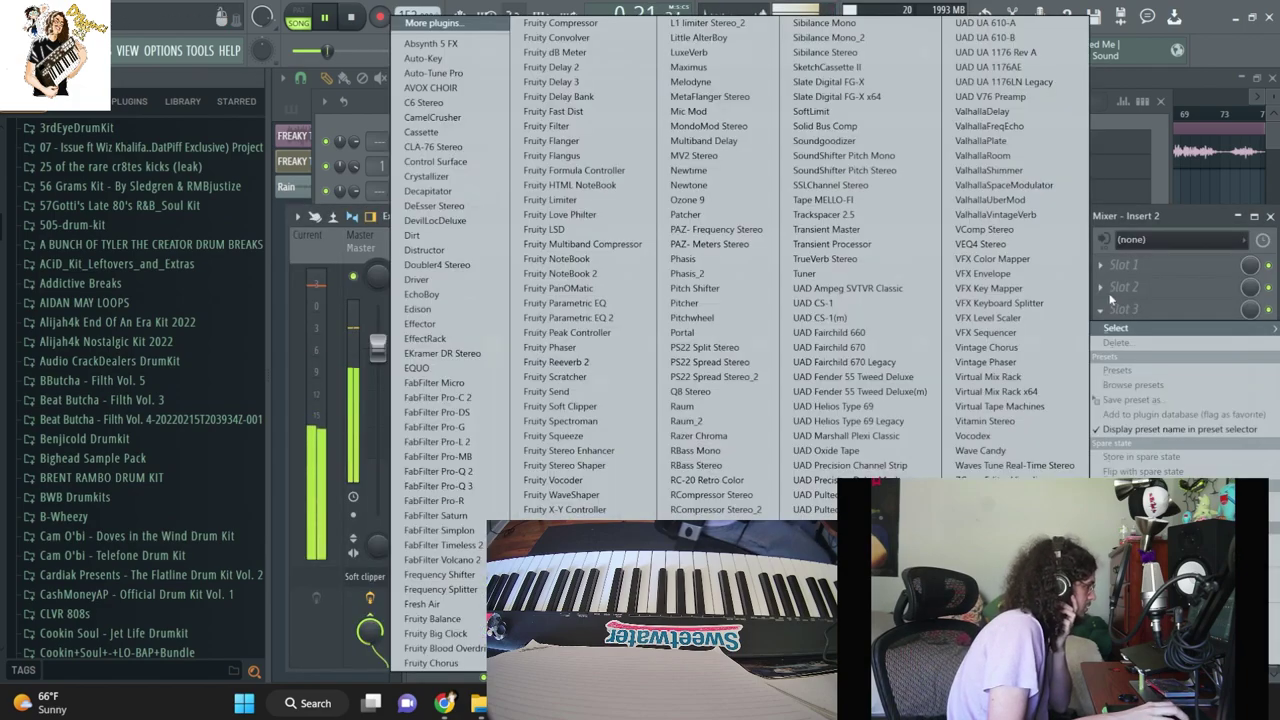
pyautogui.click(428, 191)
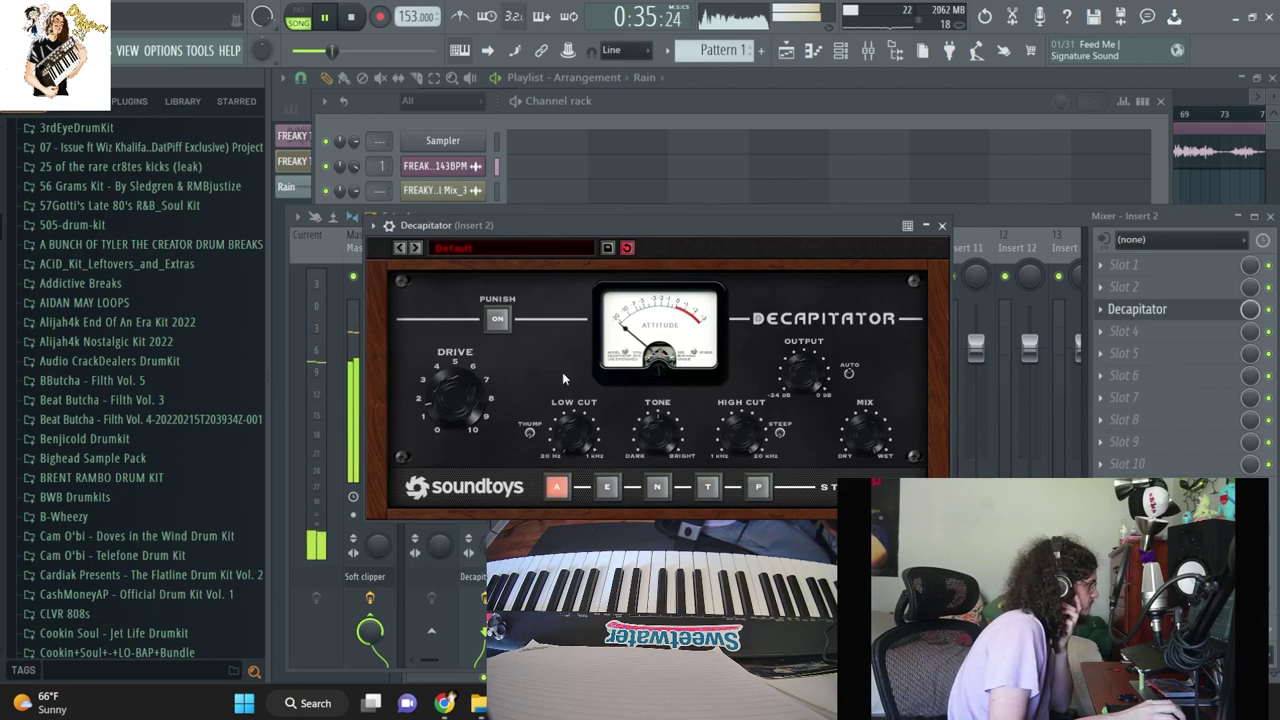
# Step: Add the C6 Stereo multiband compressor to slot 4 of Insert 2
pyautogui.click(1108, 331)
pyautogui.moveTo(1116, 334)
pyautogui.click(423, 102)
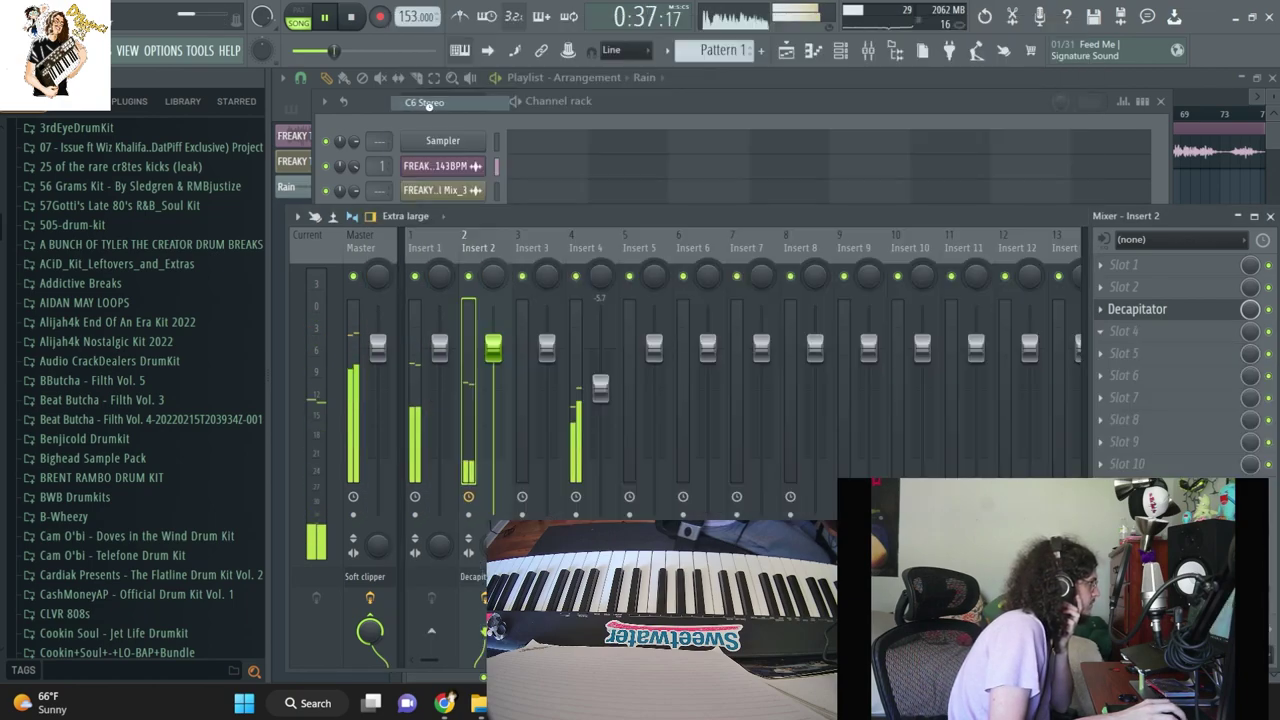
pyautogui.click(845, 287)
pyautogui.click(895, 271)
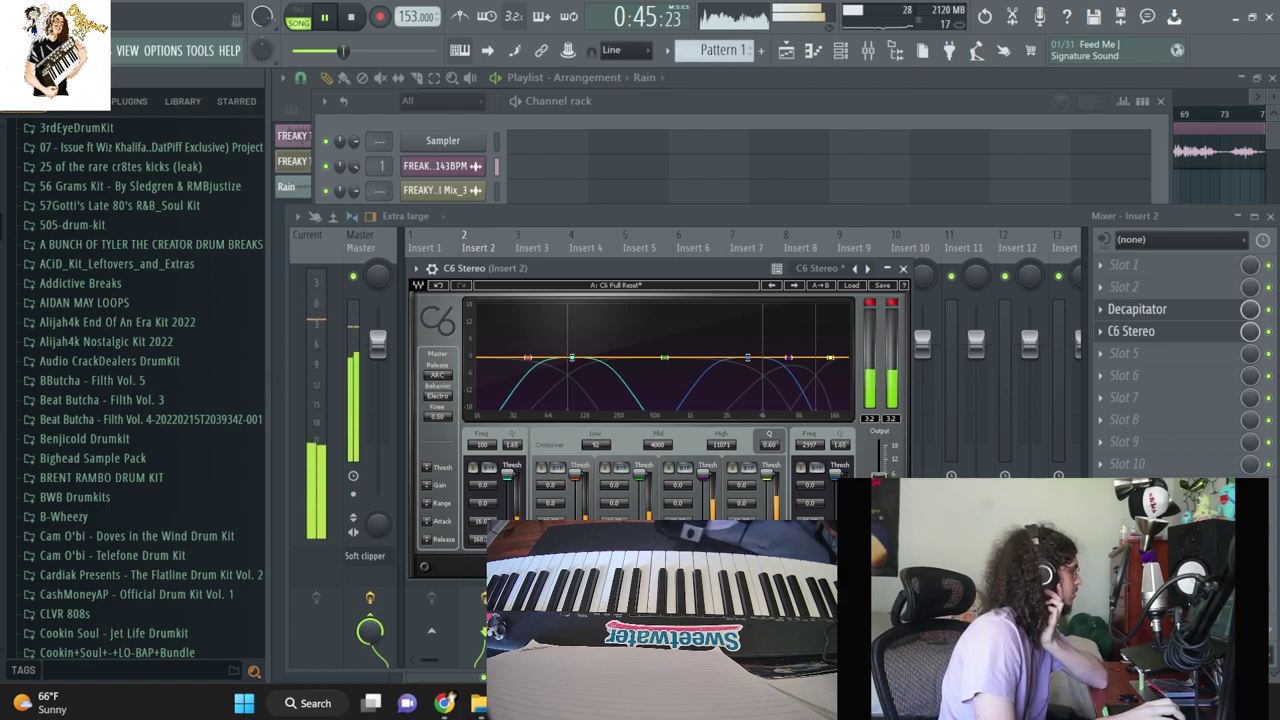
# Step: Add a second Kontakt instance to the channel rack from the recent files
pyautogui.press('F6')
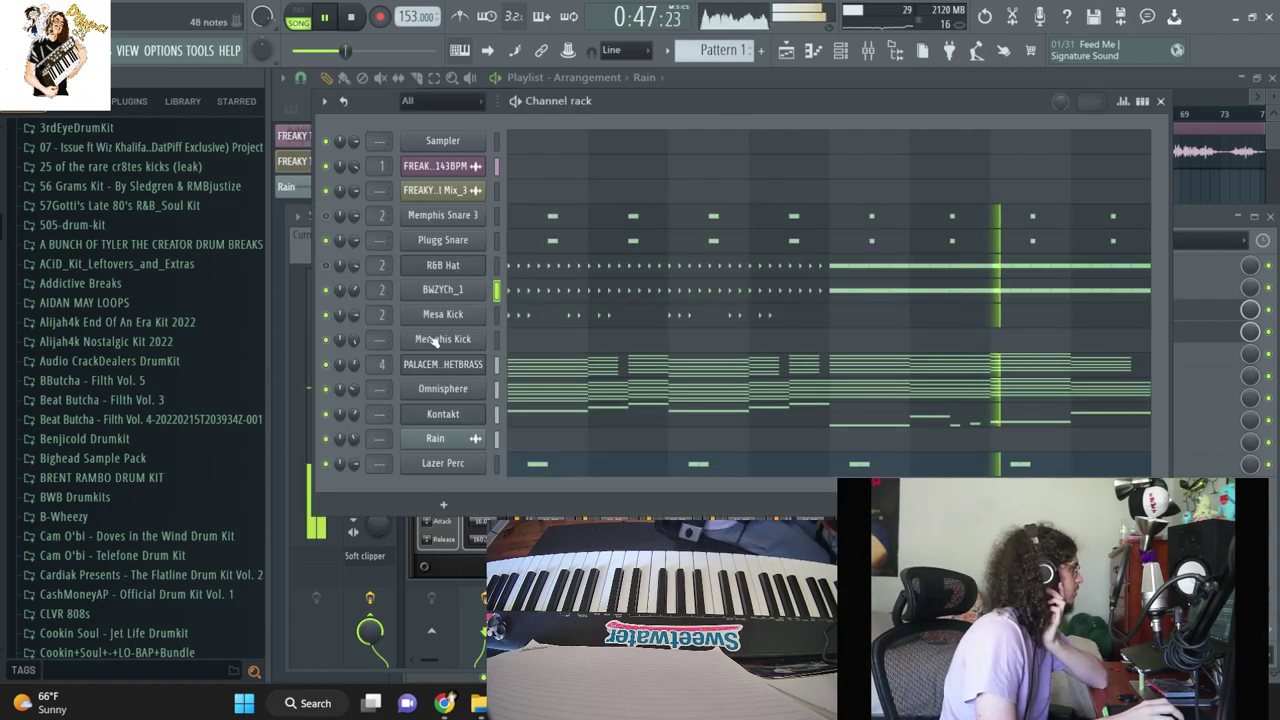
pyautogui.scroll(6, 107, 326)
pyautogui.click(75, 167)
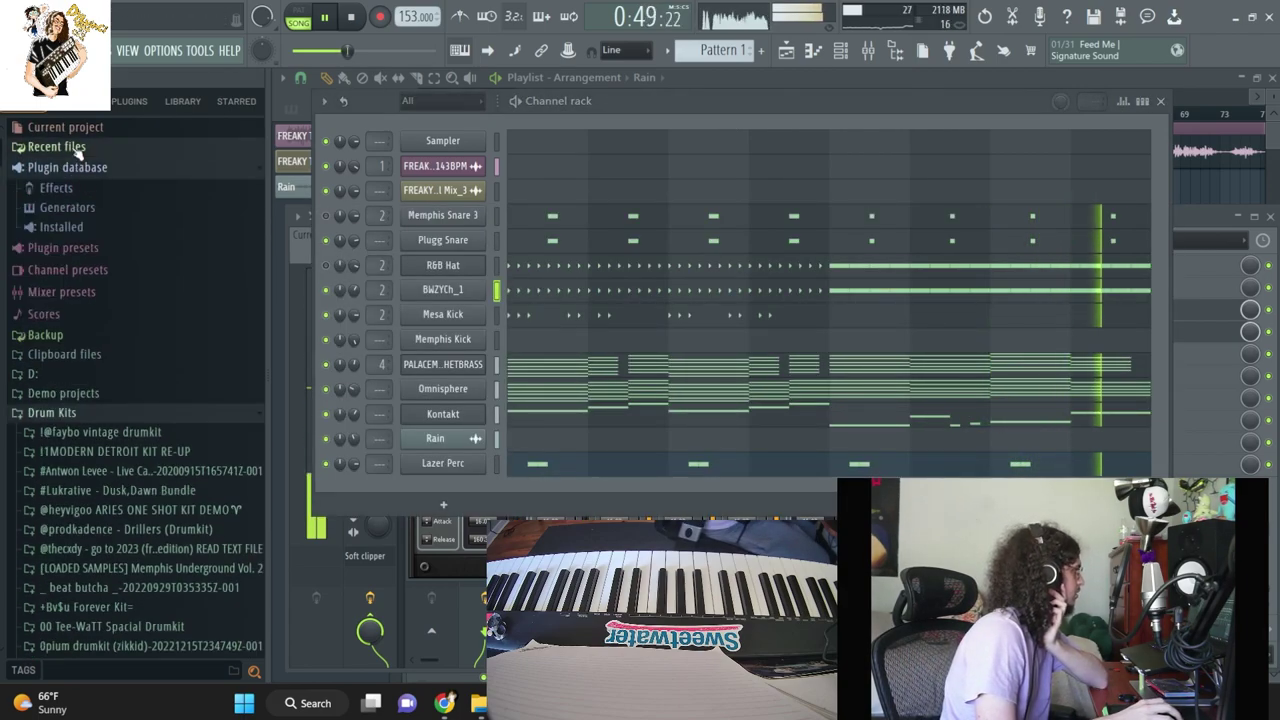
pyautogui.click(77, 149)
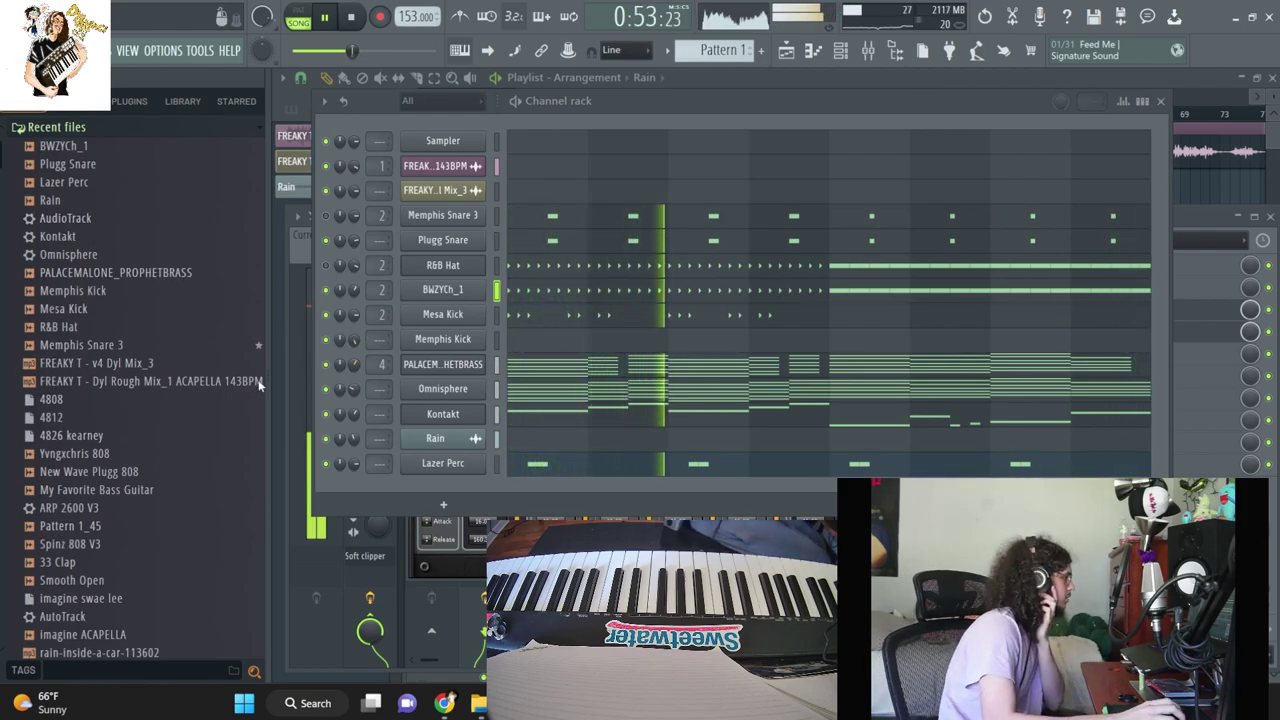
pyautogui.moveTo(60, 236); pyautogui.dragTo(456, 496)
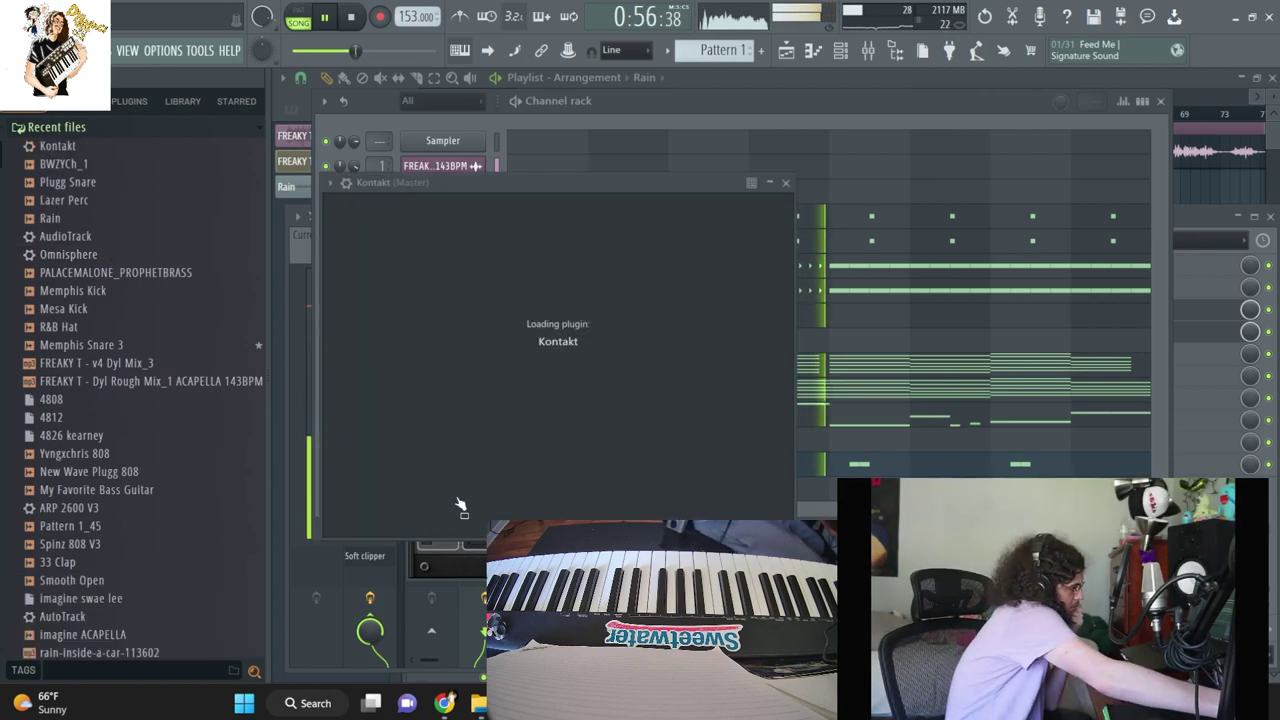
# Step: Load Session Strings 2 in the new Kontakt, copy the chord notes to its channel and play the arrangement
pyautogui.scroll(-10, 587, 499)
pyautogui.scroll(-3, 444, 538)
pyautogui.click(462, 562)
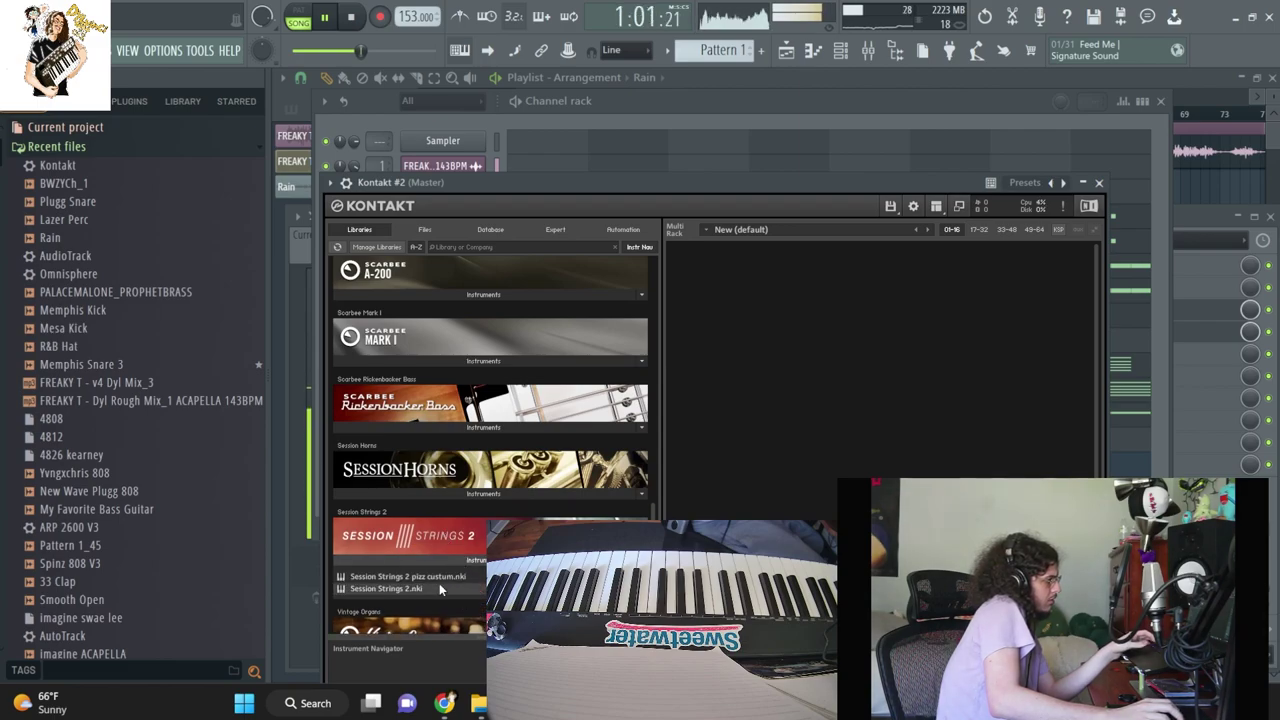
pyautogui.click(581, 108)
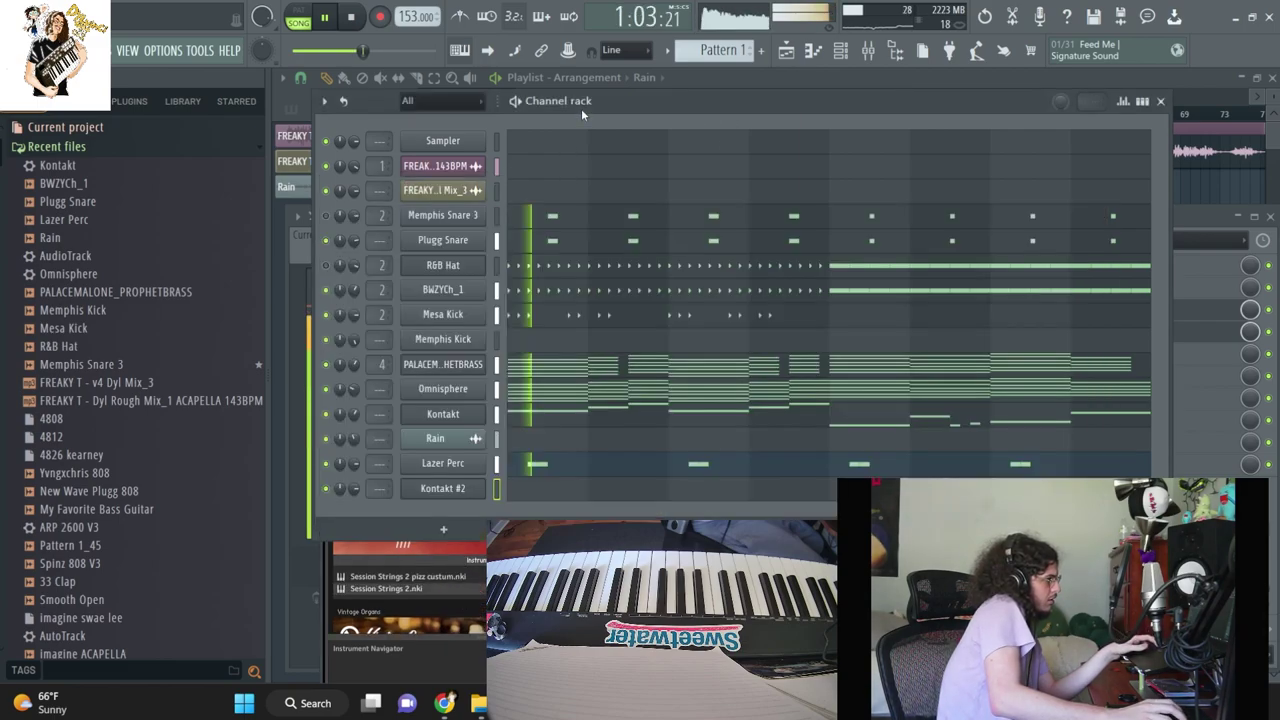
pyautogui.press('space')
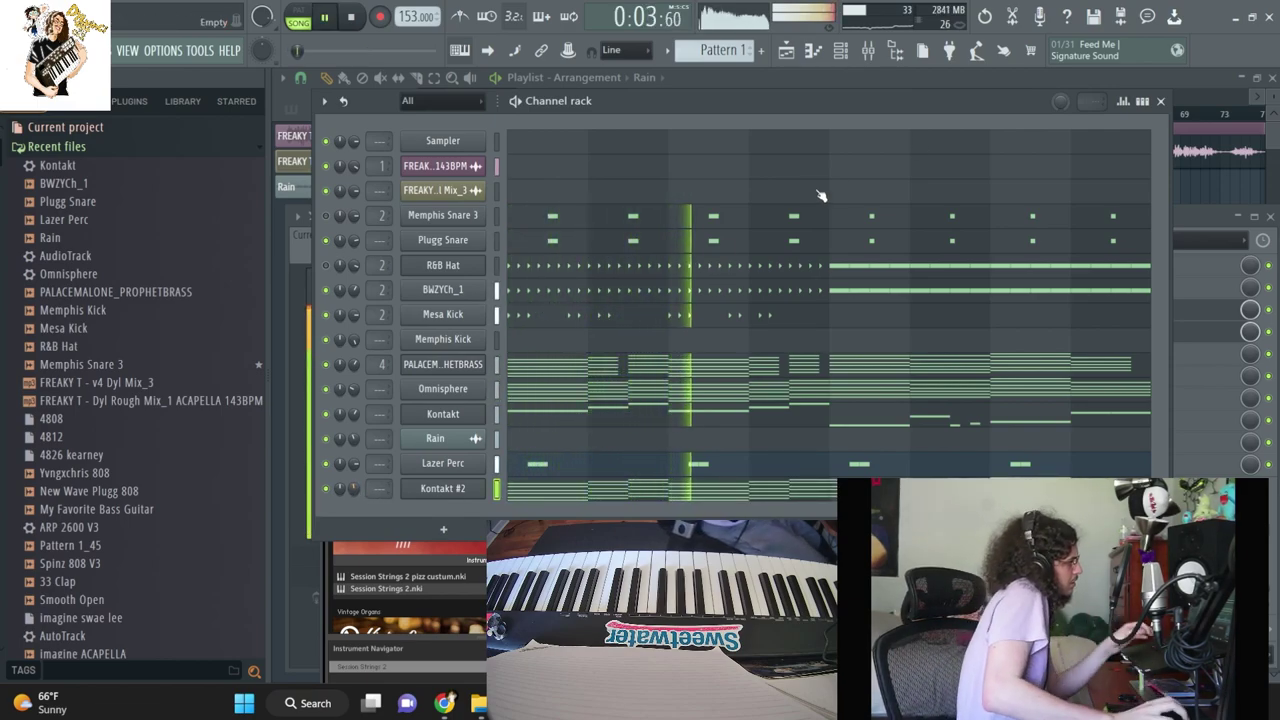
# Step: Delete the Memphis Kick channel and adjust the Mesa Kick channel's volume
pyautogui.rightClick(451, 341)
pyautogui.click(592, 517)
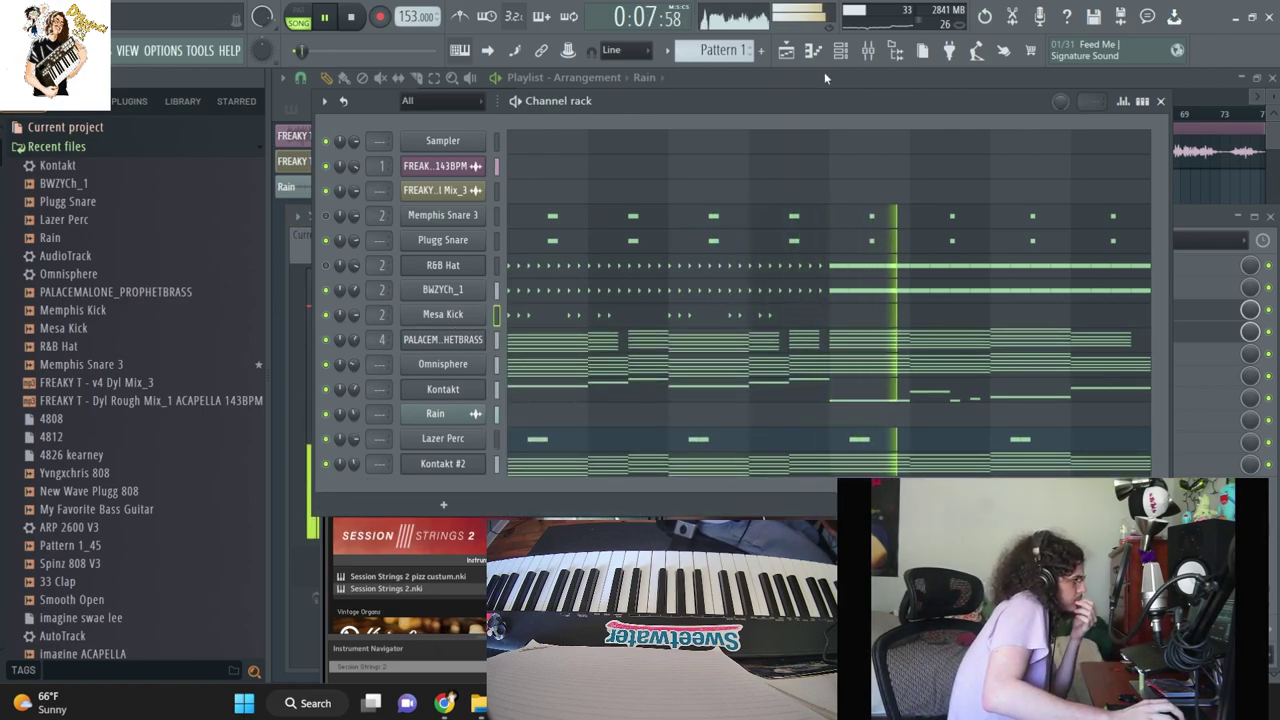
pyautogui.press('F9')
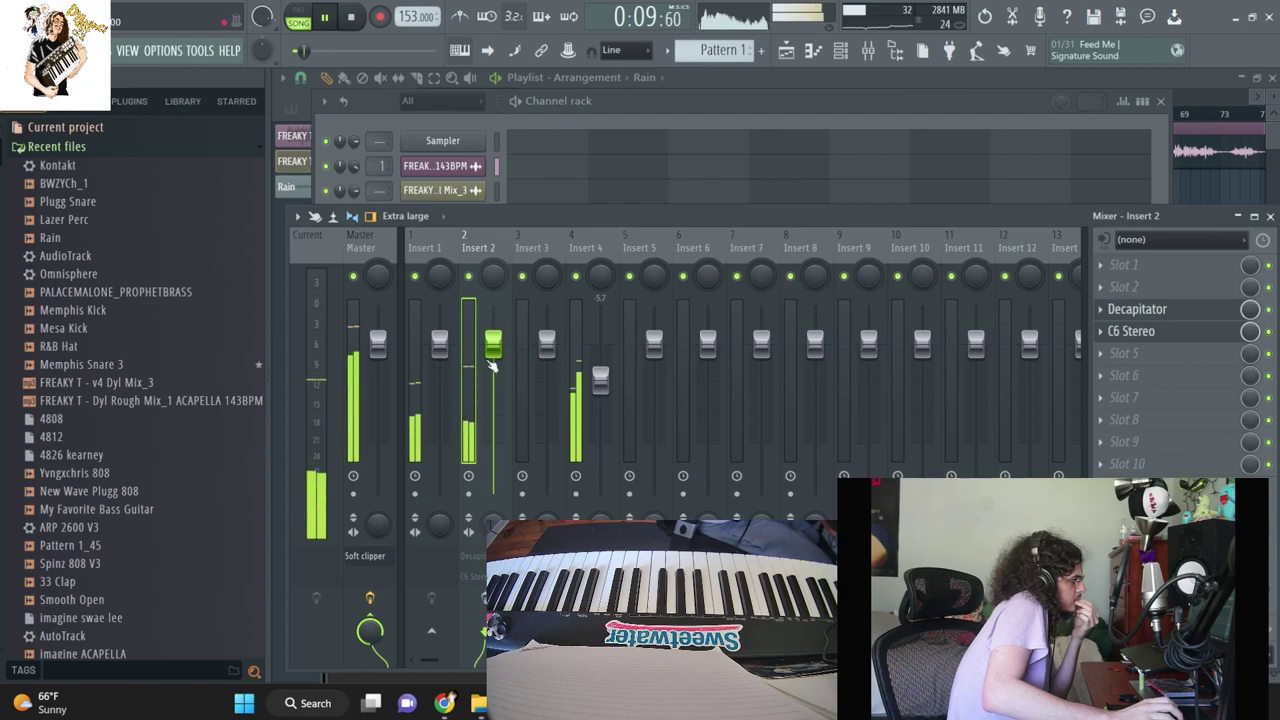
pyautogui.click(618, 103)
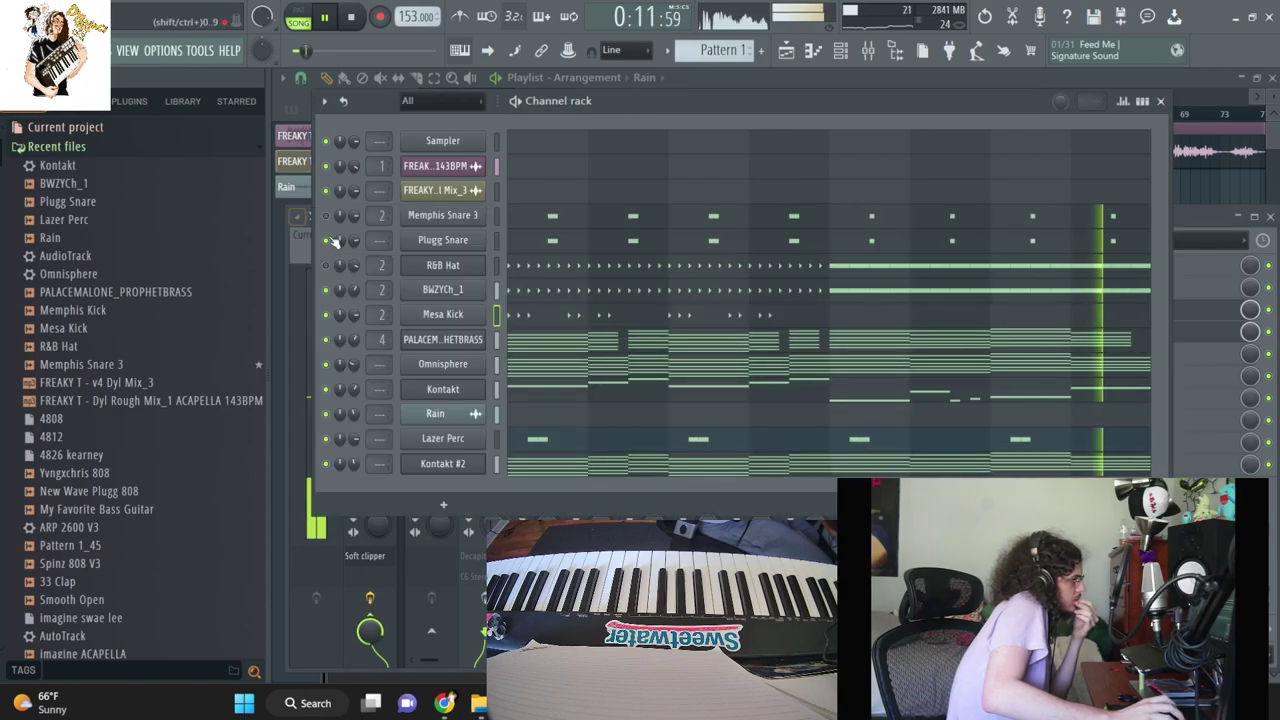
pyautogui.rightClick(351, 316)
pyautogui.click(372, 329)
# Step: Split Pattern 1 by channel in the playlist
pyautogui.press('F5')
pyautogui.hotkey('ctrl', 'd')
pyautogui.click(676, 55)
pyautogui.click(779, 312)
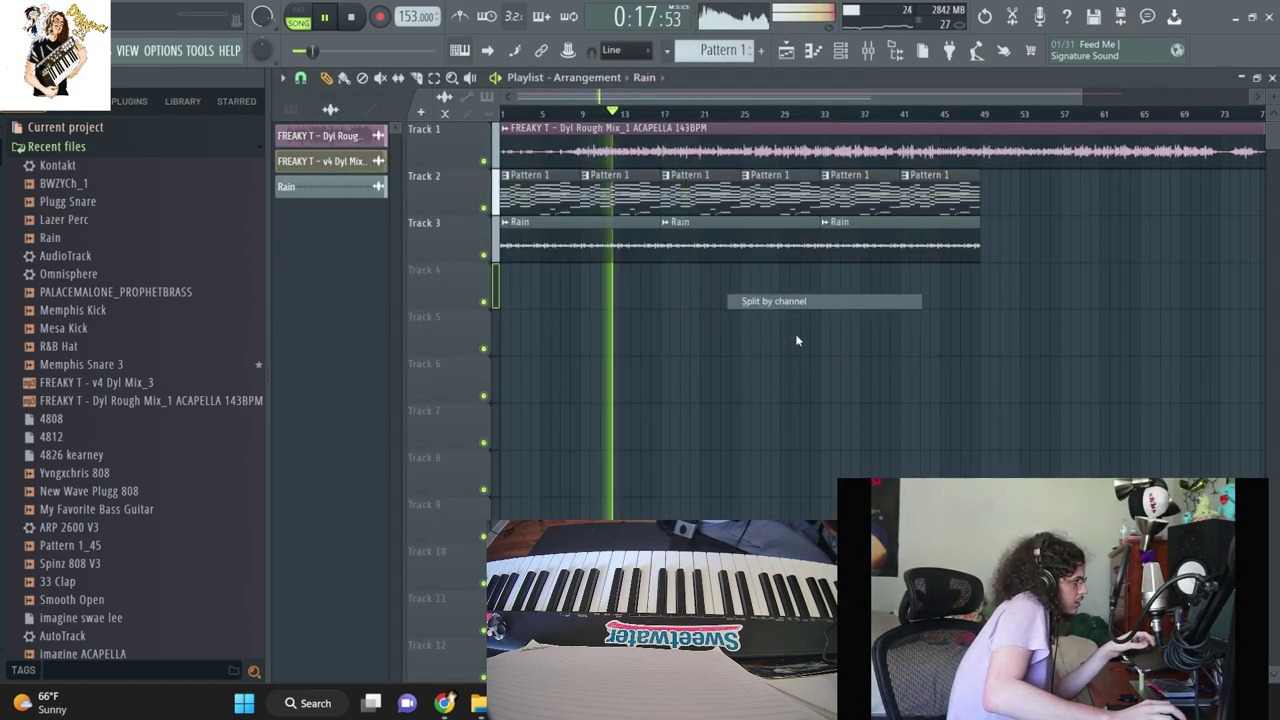
# Step: Move the first Memphis Snare 3, Plugg Snare and R&B Hat clips from Track 2 to Tracks 7, 8 and 9
pyautogui.moveTo(529, 184); pyautogui.dragTo(538, 415)
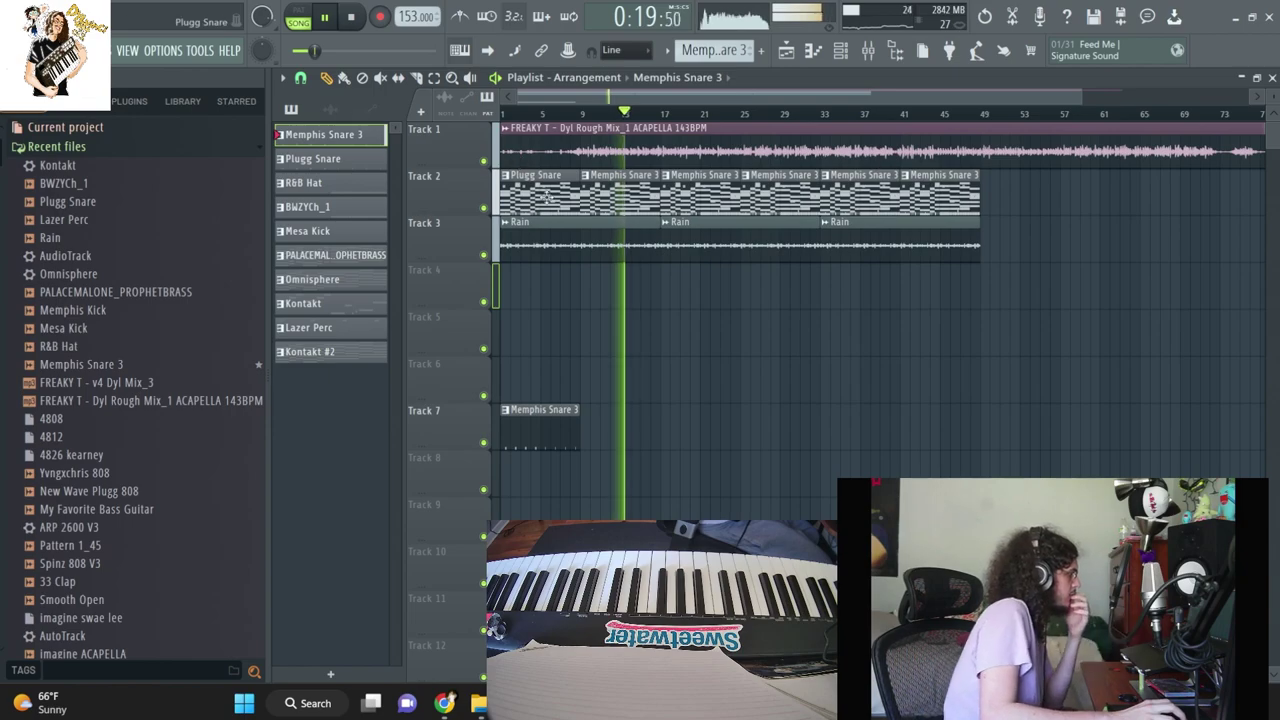
pyautogui.moveTo(529, 184); pyautogui.dragTo(538, 462)
pyautogui.moveTo(481, 511); pyautogui.dragTo(483, 512)
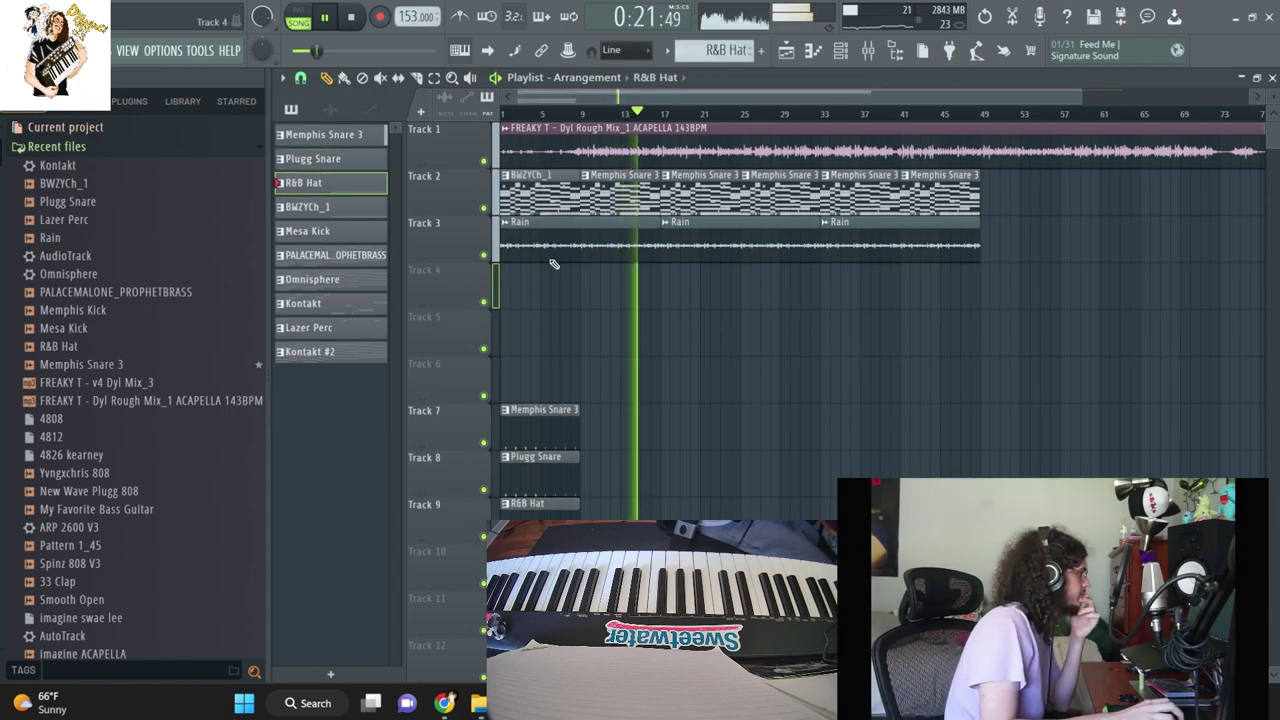
# Step: Spread the remaining split clips over their own tracks, with Mesa Kick, BWZYCh_1 and Lazer Perc on Tracks 10 to 12
pyautogui.moveTo(484, 608); pyautogui.dragTo(484, 570)
pyautogui.moveTo(508, 190); pyautogui.dragTo(522, 282)
pyautogui.moveTo(558, 194); pyautogui.dragTo(698, 383)
pyautogui.moveTo(600, 280); pyautogui.dragTo(530, 630)
pyautogui.moveTo(555, 378); pyautogui.dragTo(565, 405)
pyautogui.scroll(2, 600, 400)
pyautogui.moveTo(700, 392); pyautogui.dragTo(560, 298)
# Step: Delete the leftover stacked pattern clips after the first section on Track 2 and tidy the position of the split clips
pyautogui.moveTo(576, 172); pyautogui.dragTo(505, 640)
pyautogui.press('Delete')
pyautogui.moveTo(517, 341); pyautogui.dragTo(540, 242)
# Step: Select the split instrument and drum clips of the first section, duplicate them four times along the timeline and play the arrangement
pyautogui.scroll(-1, 525, 280)
pyautogui.press('space')
pyautogui.moveTo(595, 143); pyautogui.dragTo(420, 515)
pyautogui.hotkey('ctrl', 'b')
pyautogui.hotkey('ctrl', 'b')
pyautogui.hotkey('ctrl', 'b')
pyautogui.hotkey('ctrl', 'b')
pyautogui.scroll(2, 600, 270)
pyautogui.press('space')
pyautogui.rightClick(531, 250)
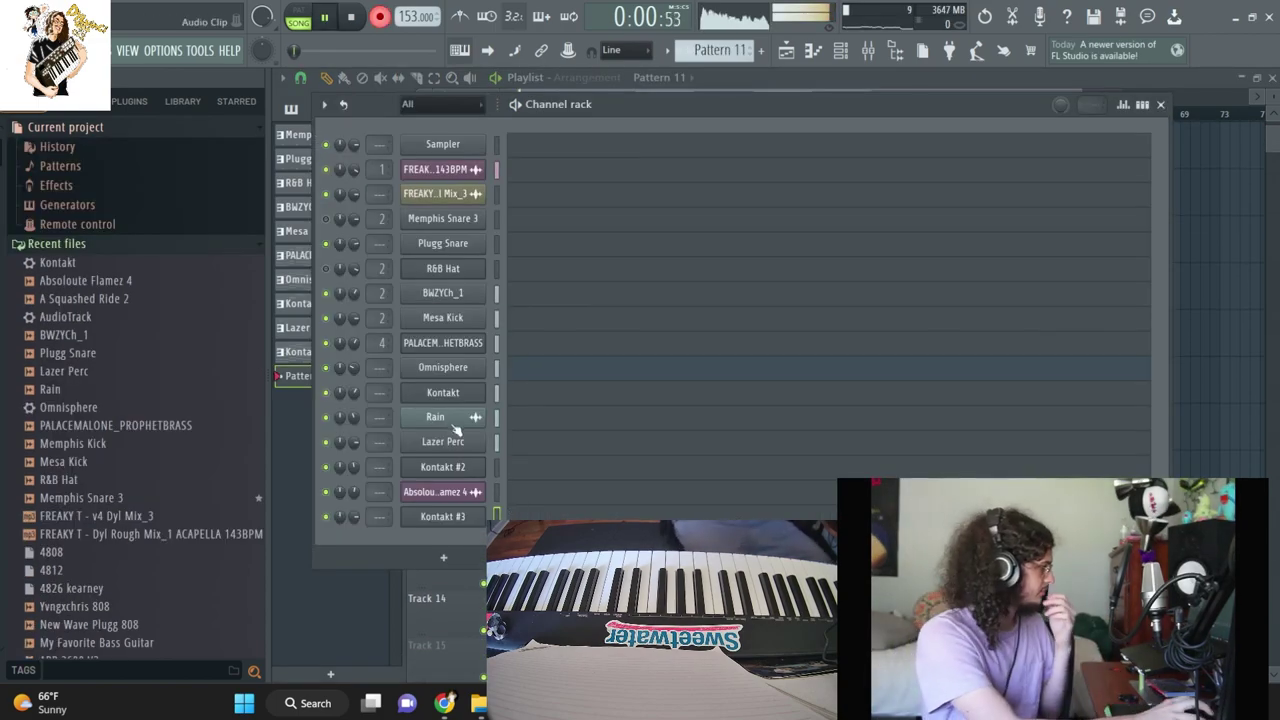
# Step: Try to record a Kontakt #3 part into Pattern 11 over the arrangement, then restart playback for another take
pyautogui.press('F6')
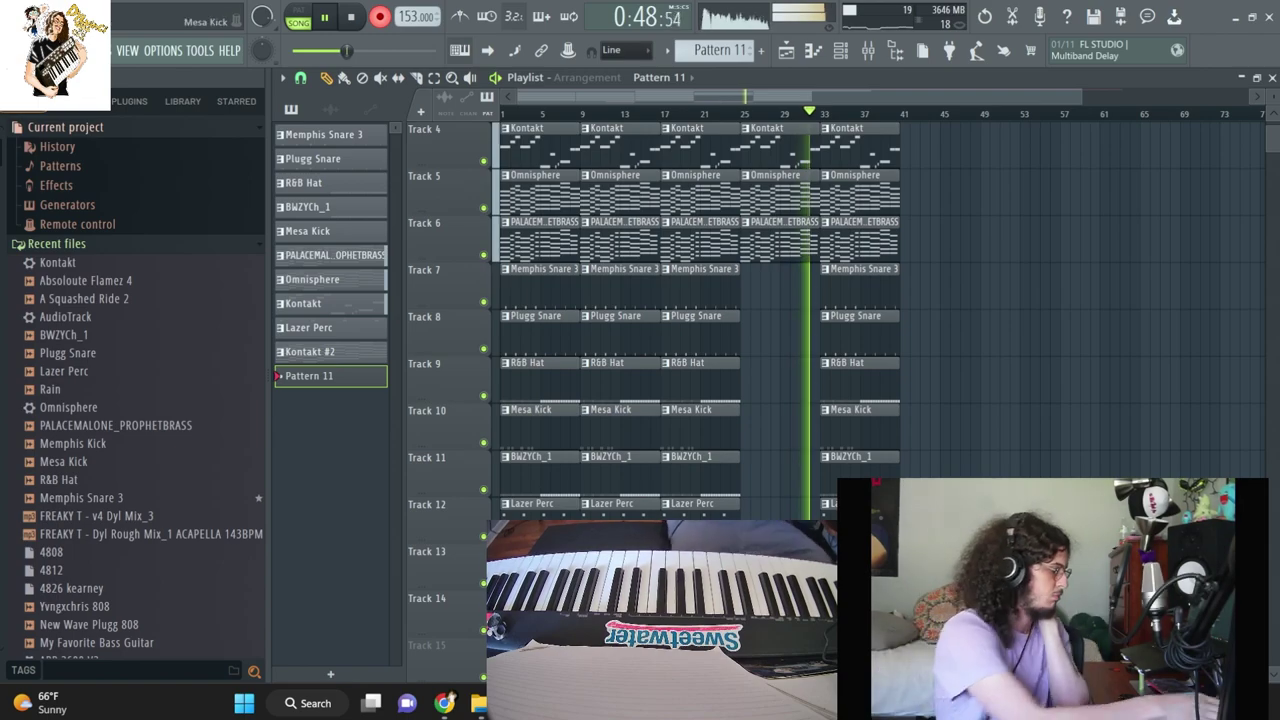
pyautogui.click(353, 19)
pyautogui.click(810, 52)
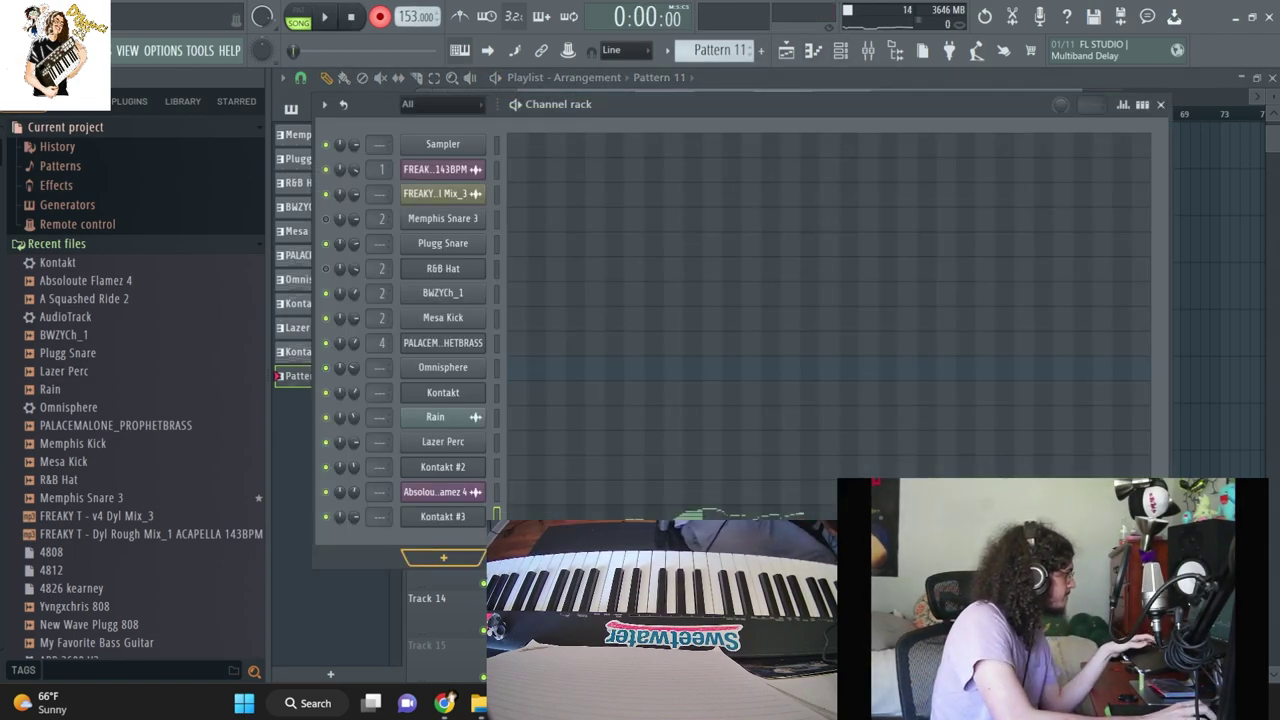
pyautogui.press('F6')
pyautogui.press('space')
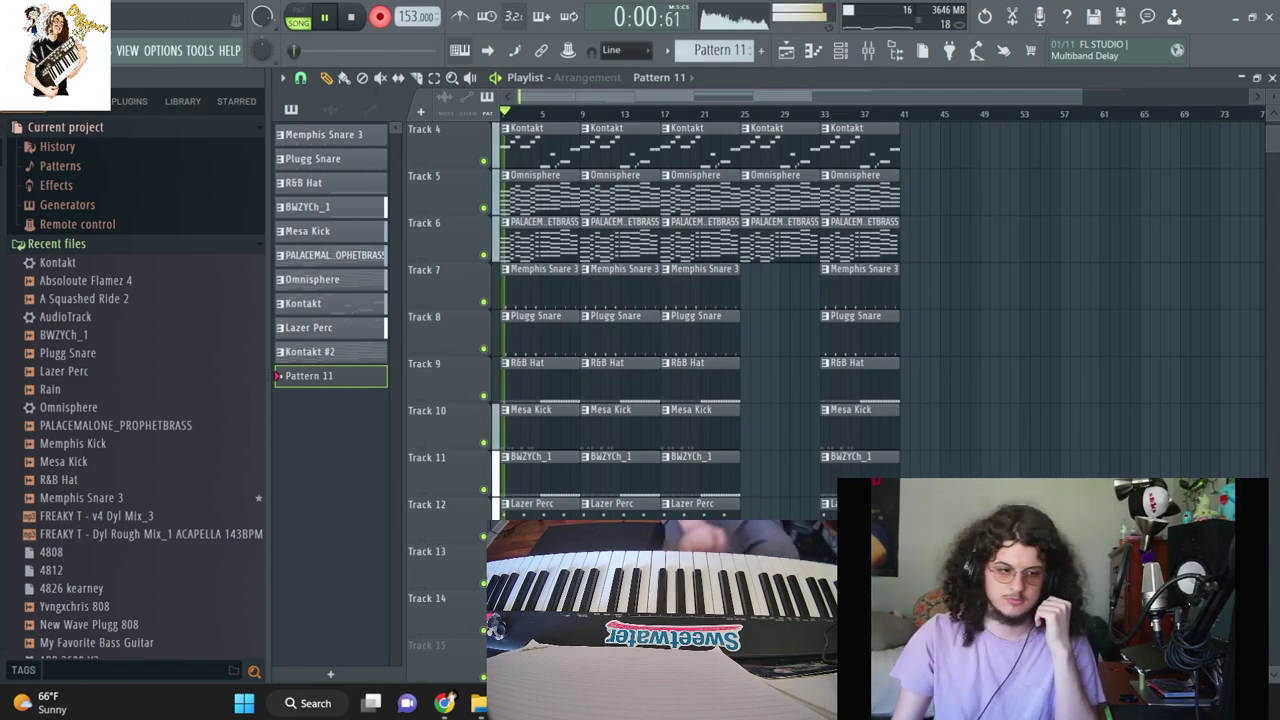
# Step: Add the Dylvinci Tag sample from the Loops folder of Dylvinci Kit Vol. 5 to the start of the playlist
pyautogui.click(36, 77)
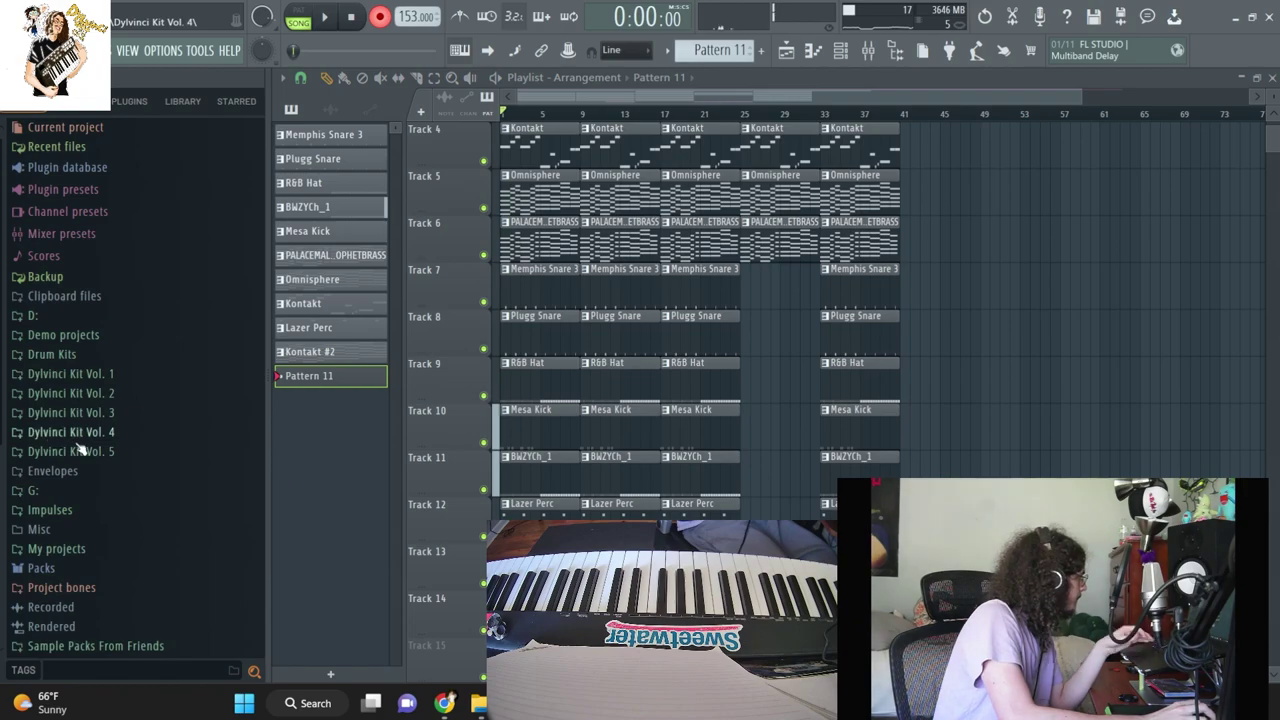
pyautogui.click(80, 450)
pyautogui.click(70, 511)
pyautogui.click(115, 650)
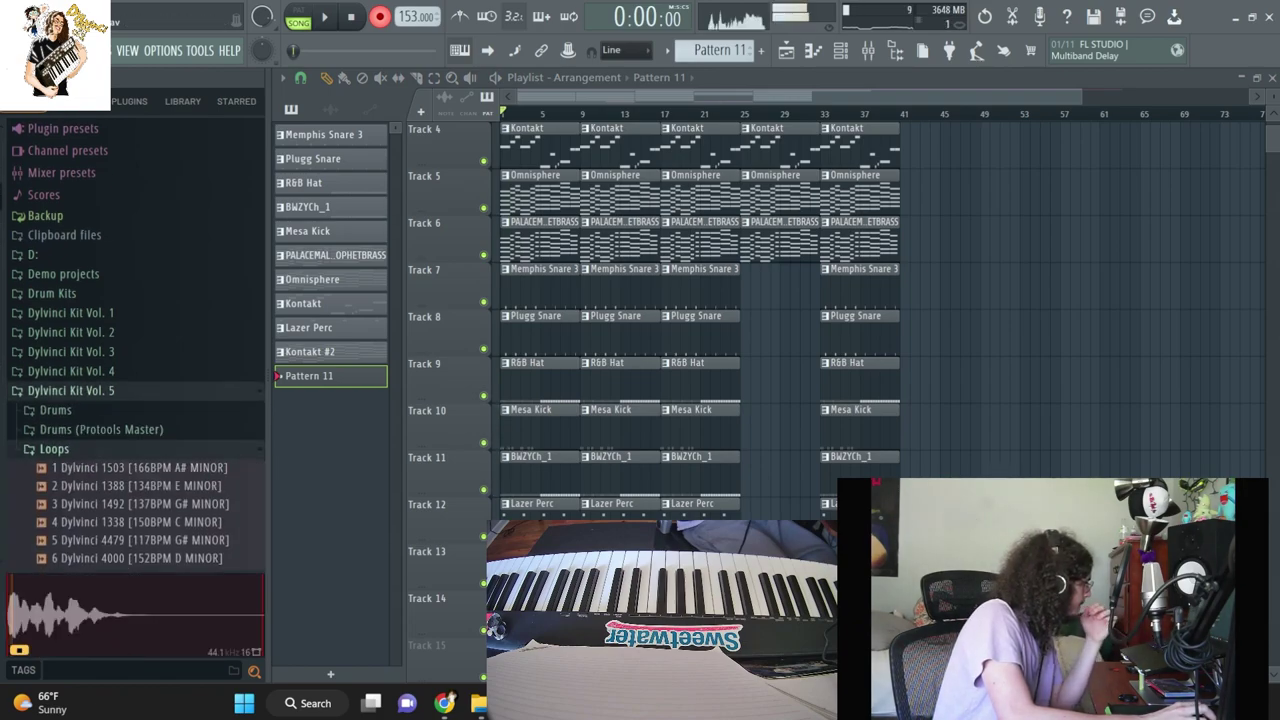
pyautogui.moveTo(87, 649); pyautogui.dragTo(510, 645)
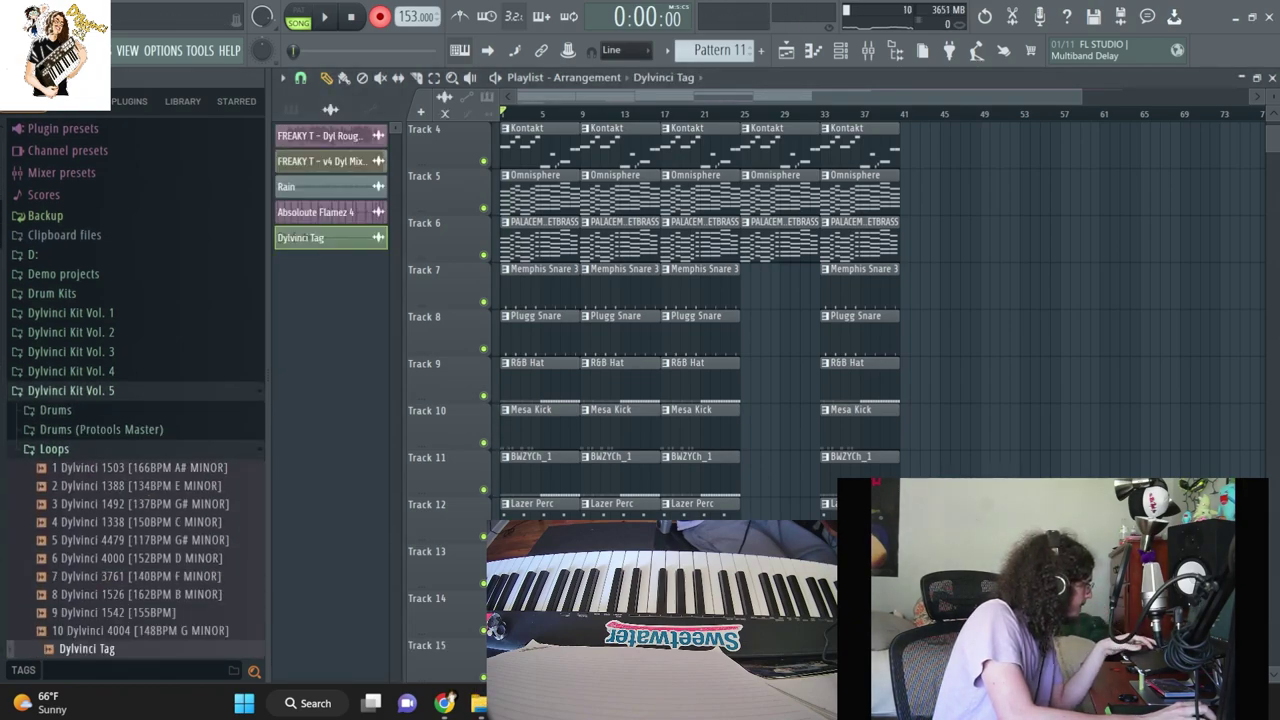
# Step: Arm recording and record a new Kontakt #3 keyboard take into Pattern 11 while the arrangement plays
pyautogui.press('space')
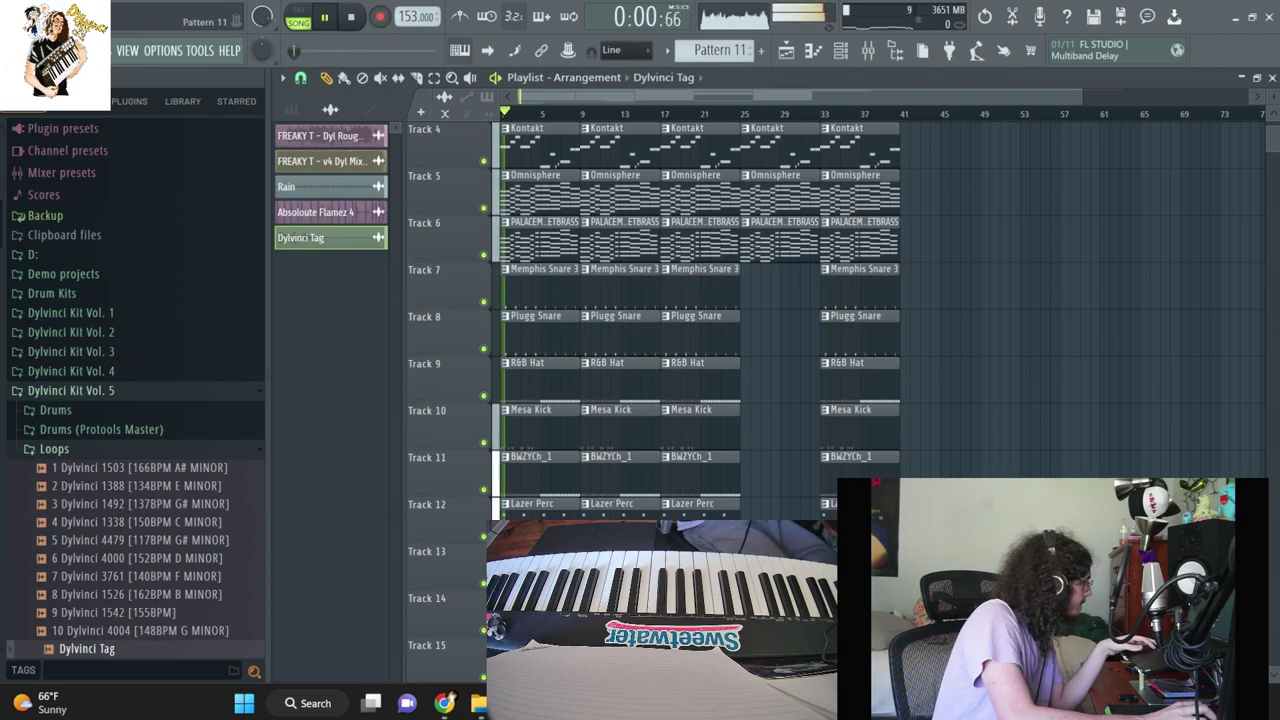
pyautogui.click(381, 18)
pyautogui.click(688, 432)
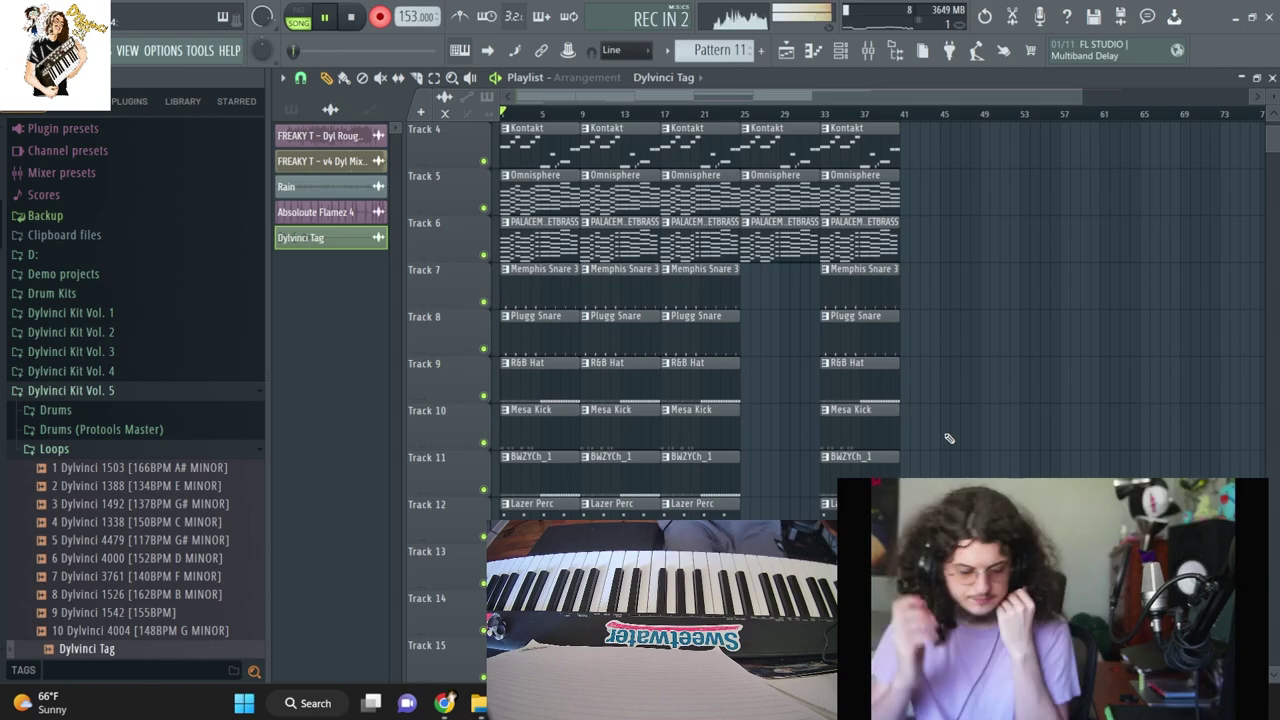
pyautogui.press('space')
pyautogui.click(840, 50)
pyautogui.click(450, 105)
pyautogui.click(451, 124)
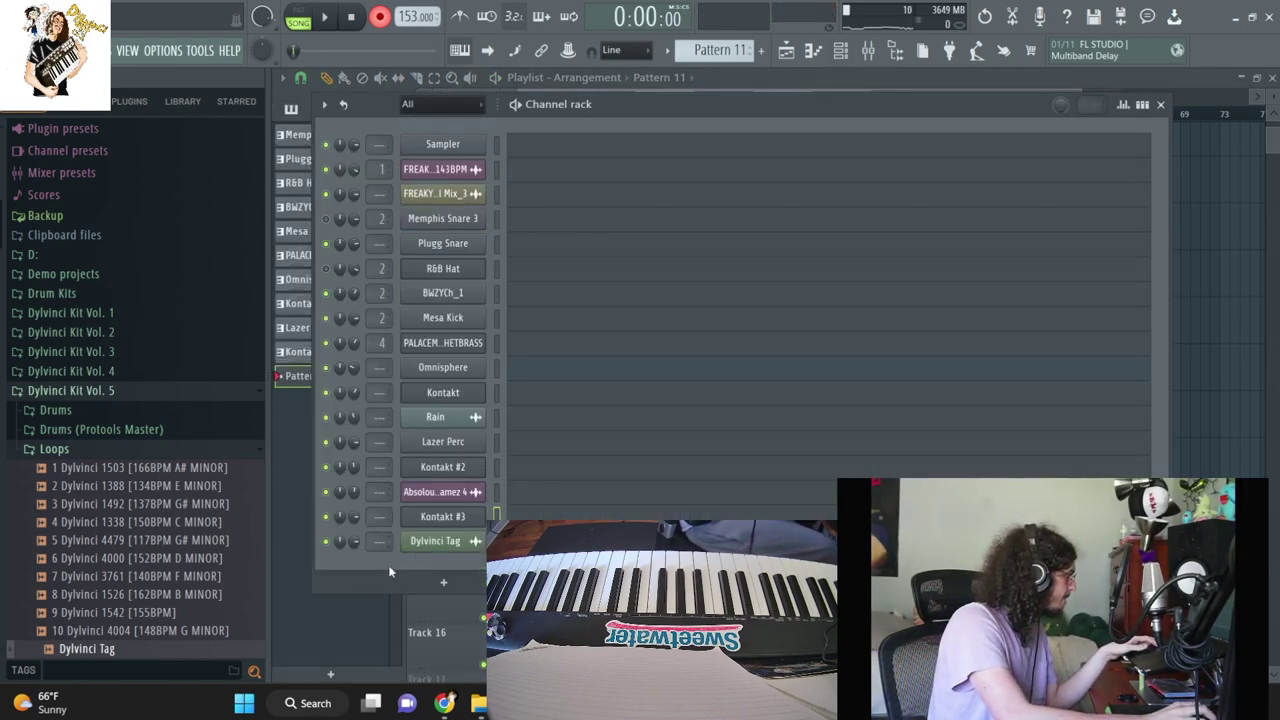
pyautogui.press('space')
pyautogui.press('F6')
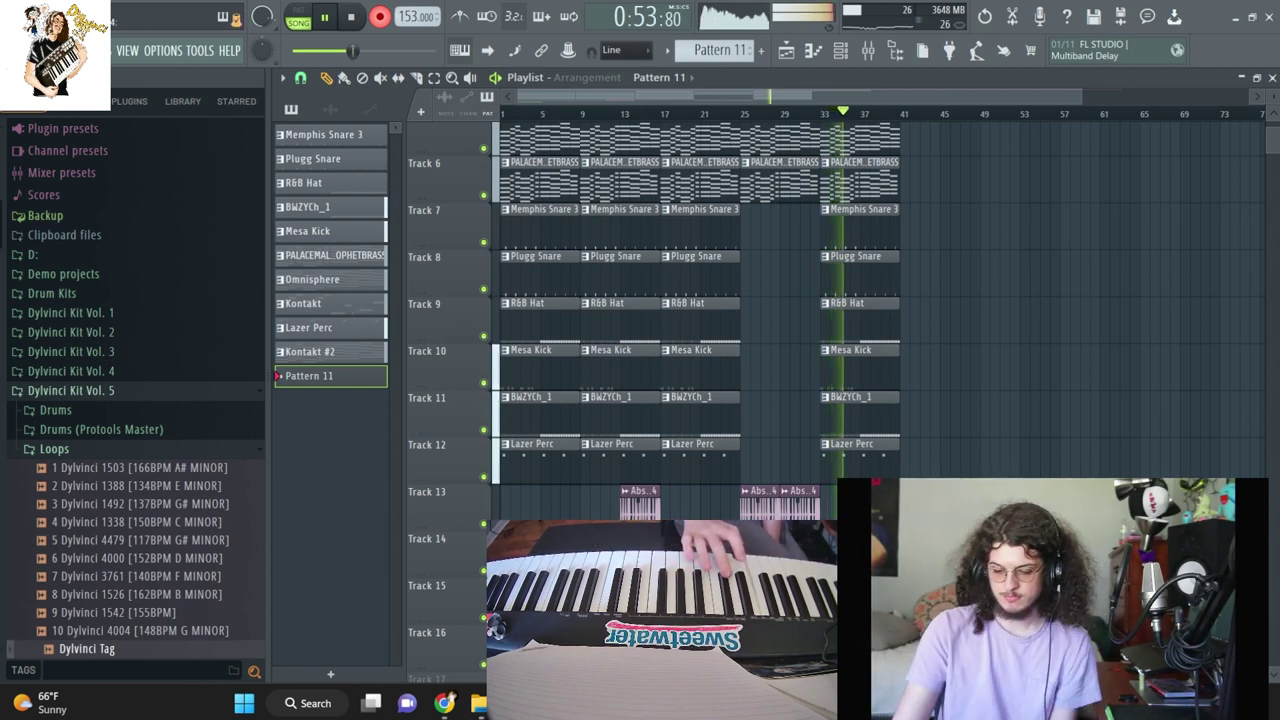
pyautogui.press('space')
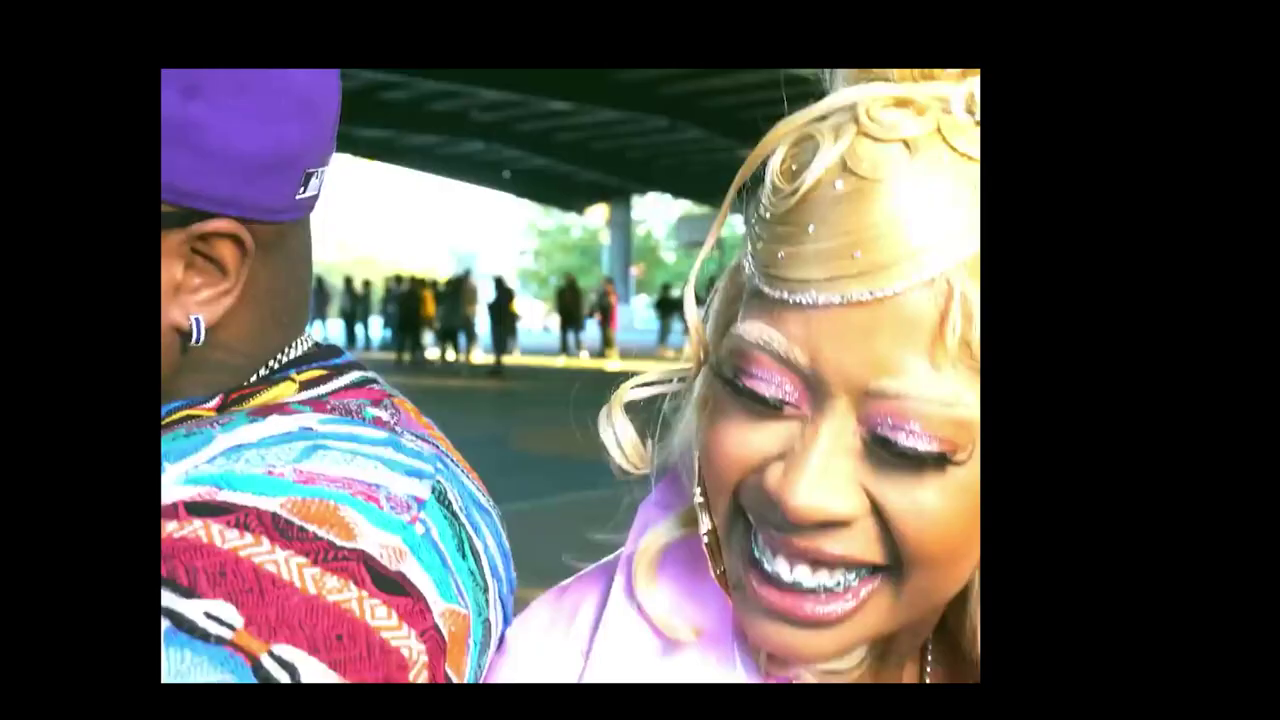